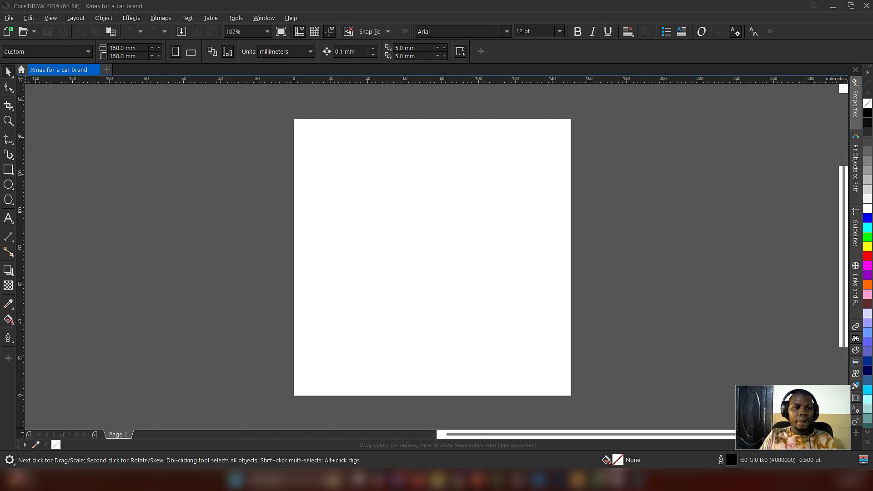
Step: Paste the red Christmas background picture, align it with the page's upper edge, and scale it to about 149 mm wide
key(ctrl+v)
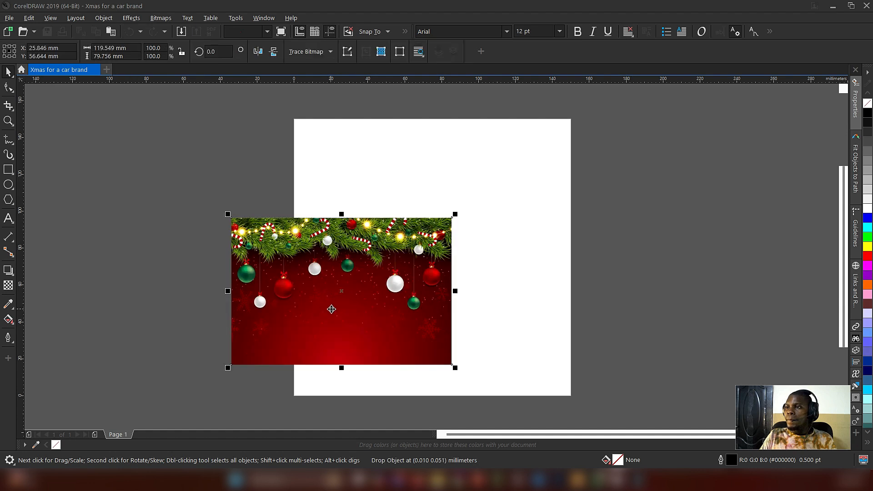
drag(325, 284, 388, 186)
drag(519, 270, 579, 304)
click(604, 272)
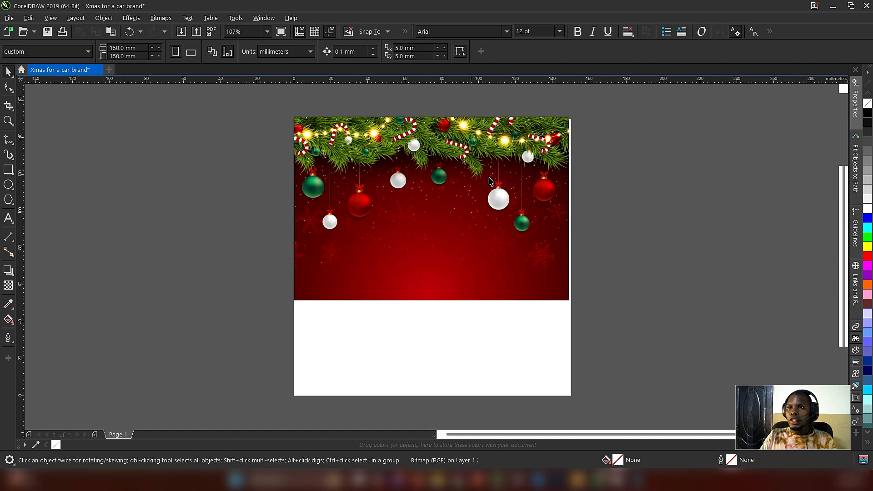
Step: Create a 150 × 150 mm rectangle that frames the whole page
click(8, 184)
double_click(9, 170)
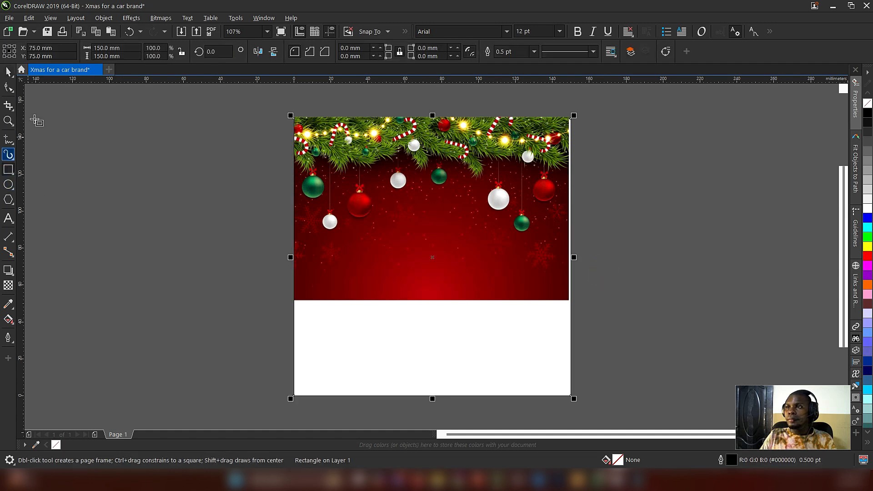
key(space)
Step: Move the Christmas picture off the page to the left, leaving the page rectangle in place
drag(433, 224, 605, 222)
key(ctrl+z)
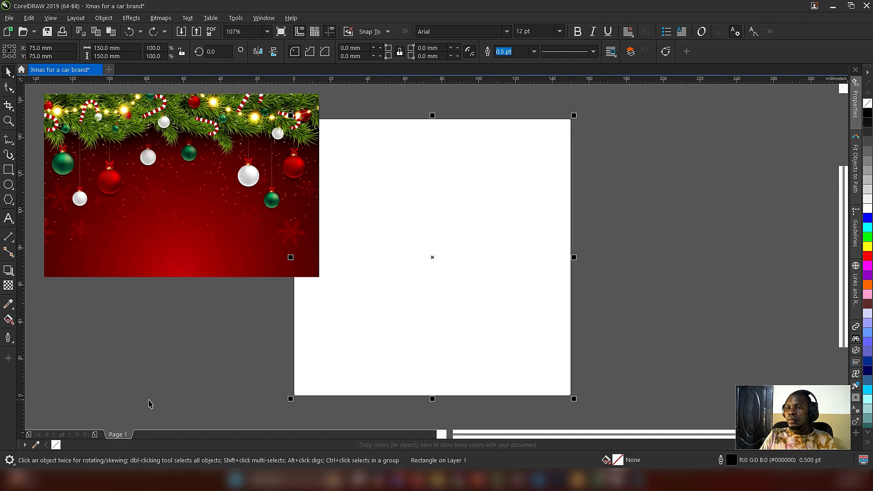
click(169, 341)
mouse_move(256, 158)
mouse_down()
mouse_move(308, 191)
mouse_move(269, 169)
mouse_up()
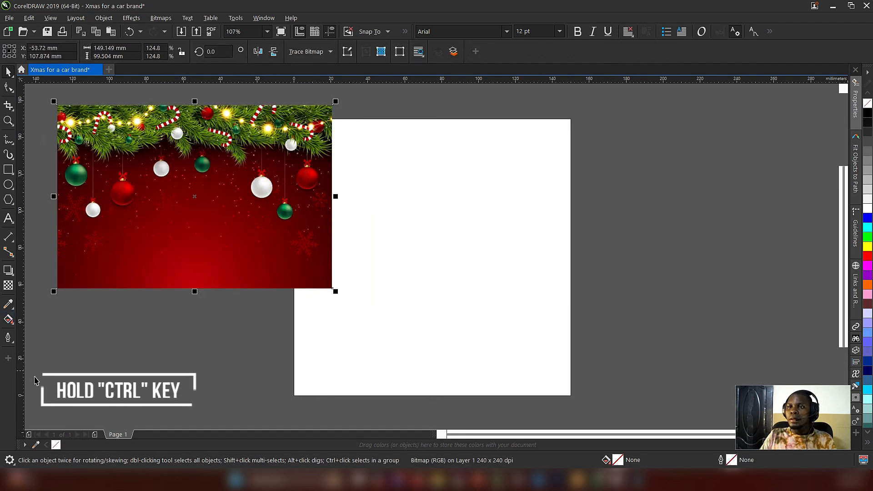
Step: Sample a bright red and dark red #630805 from the picture into the document palette, and fill the outline-free page rectangle with #630805
click(37, 445)
ctrl+click(187, 255)
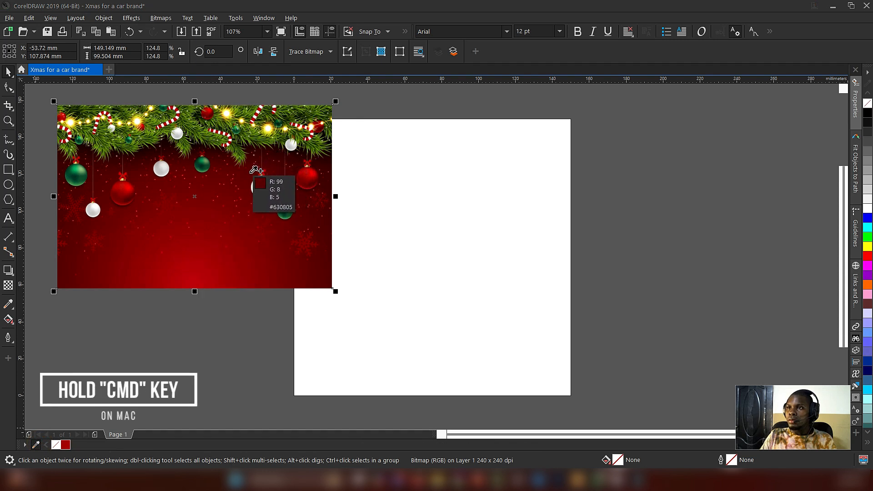
click(439, 212)
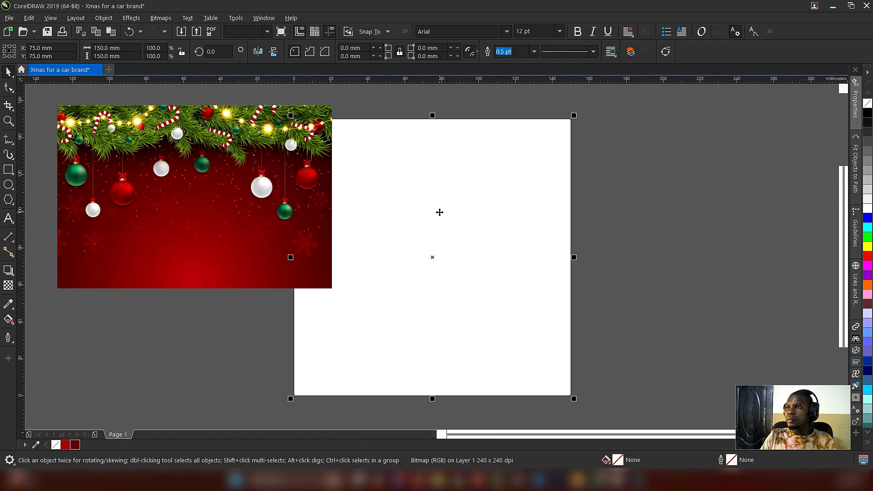
click(74, 446)
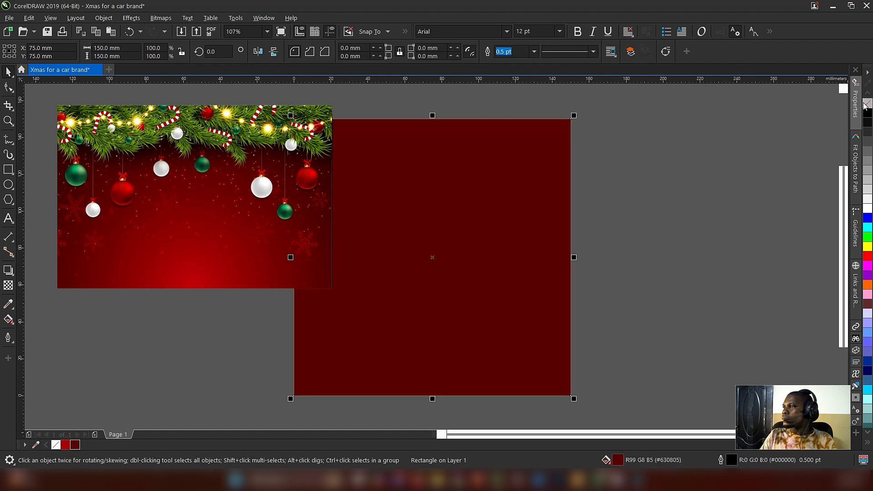
Step: Shrink the Christmas picture and place it clear of the page on its left side
click(282, 160)
drag(337, 292, 285, 255)
drag(233, 210, 196, 189)
Step: Give the page rectangle a vertical linear fountain fill from dark red at the bottom to the sampled bright red at the top
click(425, 265)
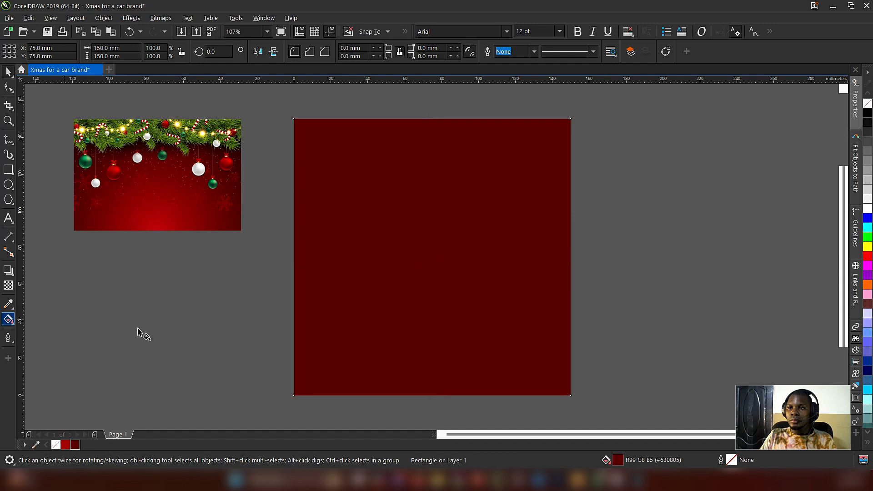
key(g)
drag(455, 379, 450, 146)
click(66, 444)
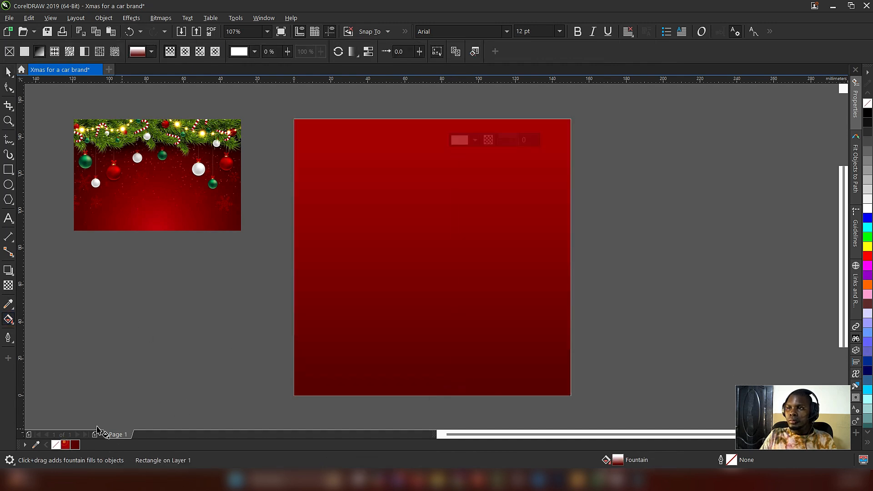
Step: Centre the fountain fill horizontally on the rectangle and pull both gradient ends slightly inward from its upper and lower edges
drag(455, 378, 455, 365)
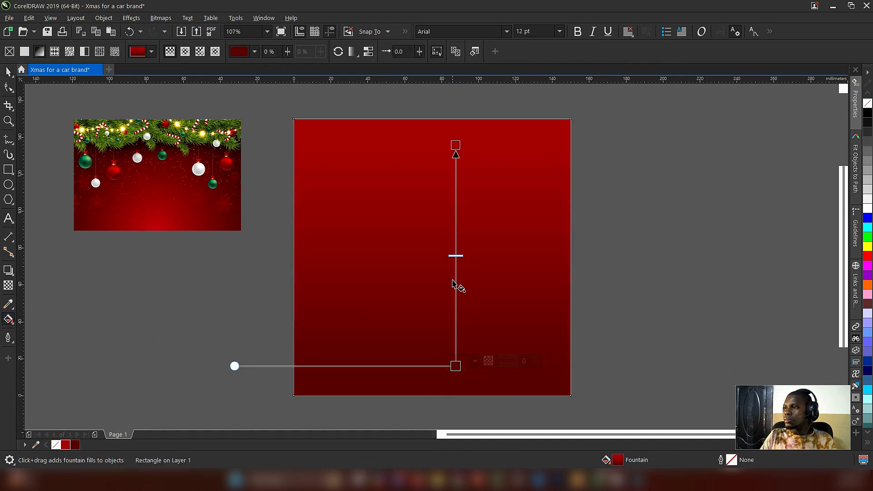
drag(457, 286, 432, 277)
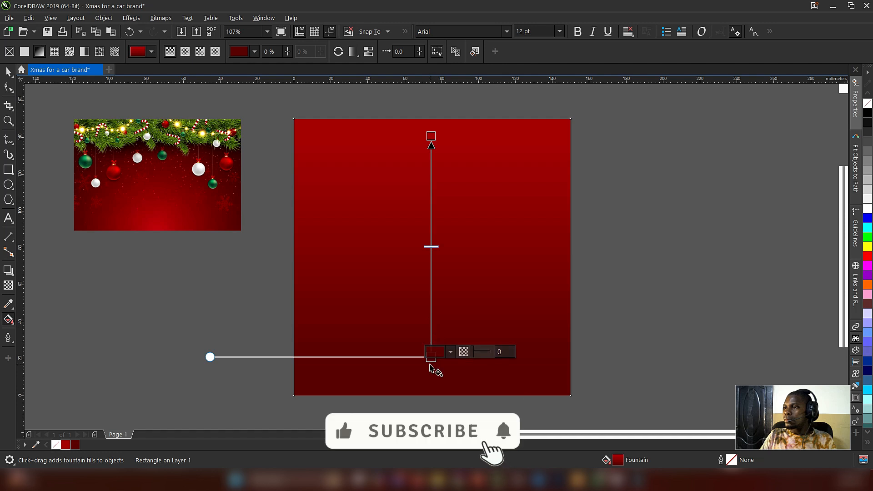
drag(429, 360, 431, 382)
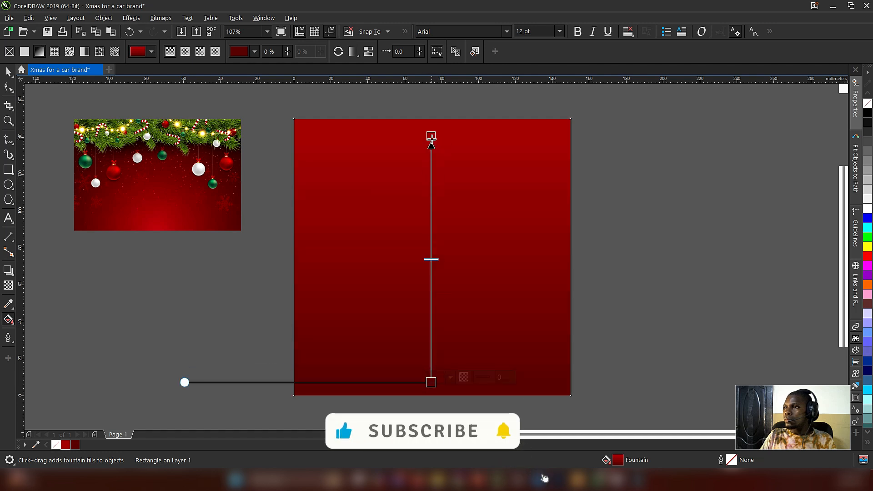
drag(431, 137, 431, 144)
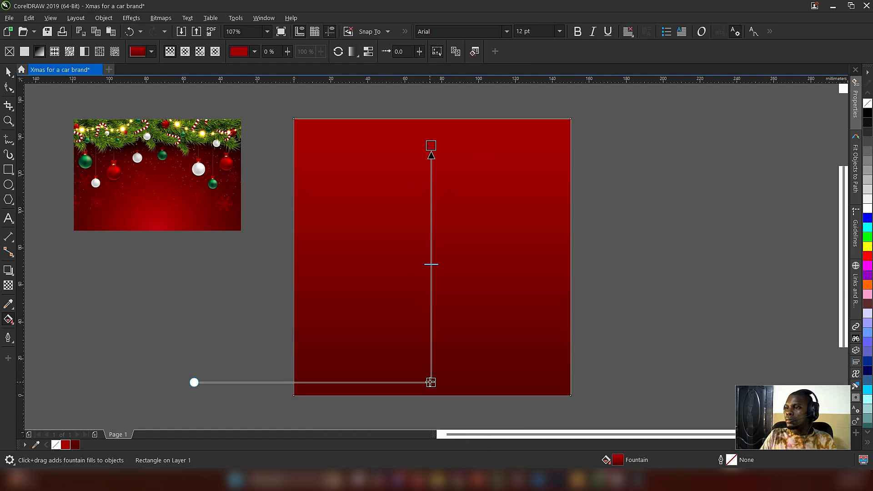
drag(430, 381, 431, 364)
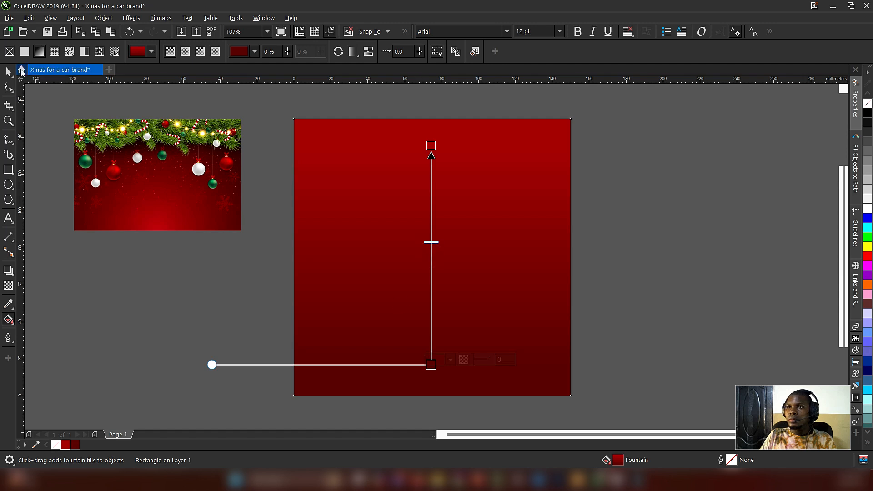
Step: Enlarge the Christmas picture to about 159 mm wide, PowerClip it inside the page rectangle, and open the PowerClip contents for editing
click(8, 71)
click(176, 192)
drag(241, 230, 280, 250)
drag(317, 210, 437, 176)
click(468, 204)
click(412, 220)
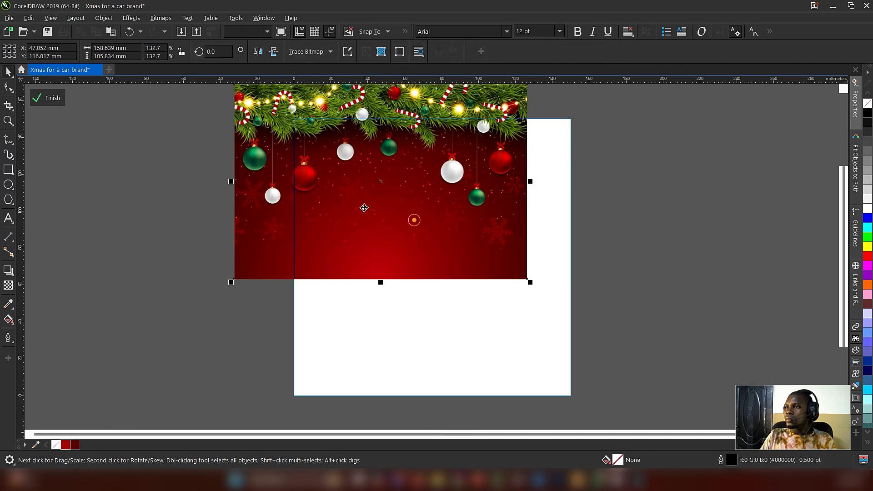
Step: Enlarge the picture inside the PowerClip to about 241 mm wide and shift it up so the ornaments meet the rectangle's upper edge
drag(363, 205, 406, 219)
drag(576, 298, 651, 349)
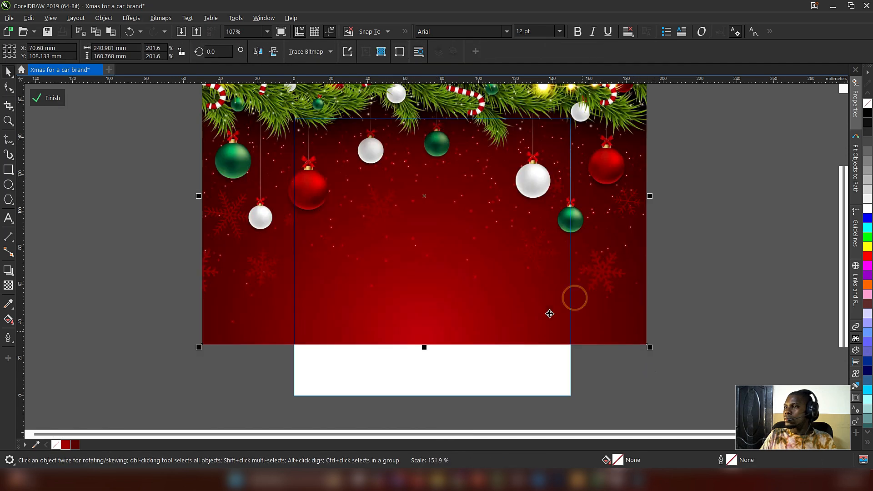
drag(481, 244, 481, 226)
drag(495, 233, 476, 219)
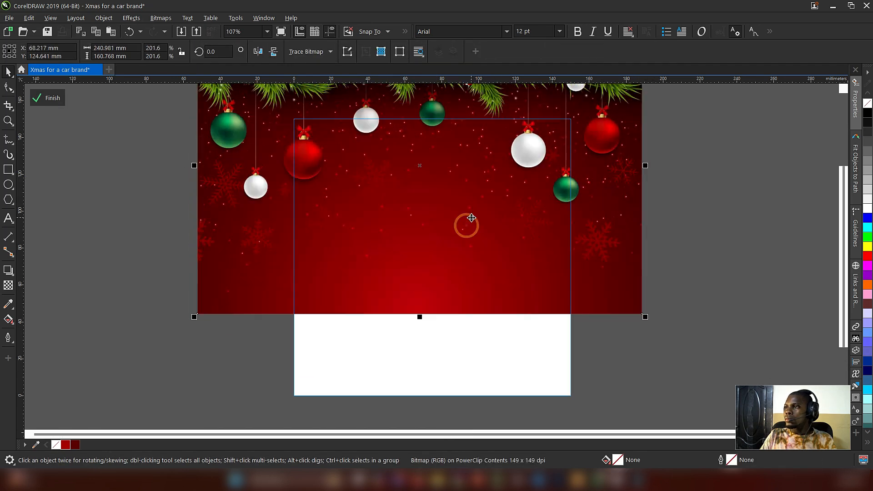
Step: Set the clipped picture's transparency to Multiply and fade it out downward with a vertical linear fountain transparency
click(6, 288)
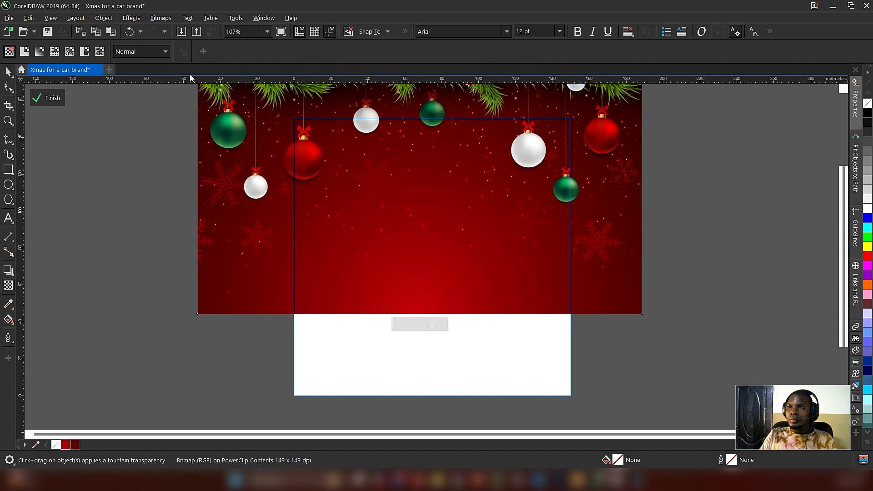
click(139, 51)
click(135, 97)
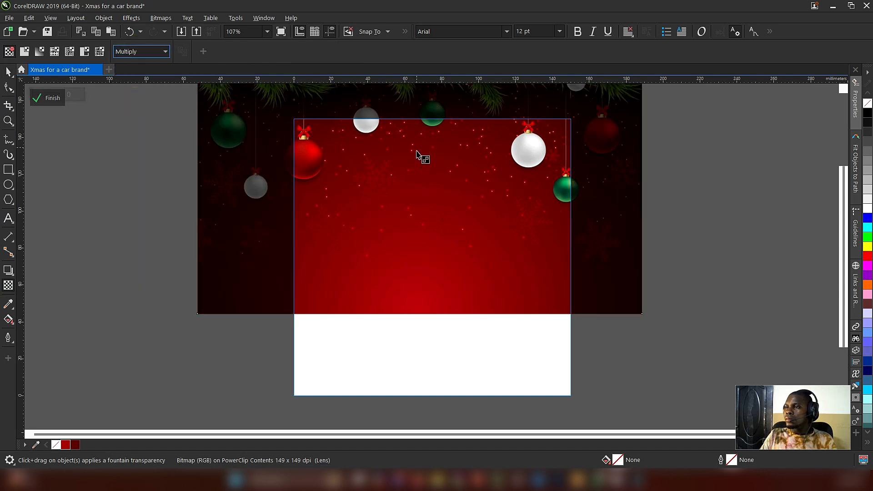
drag(416, 147, 417, 302)
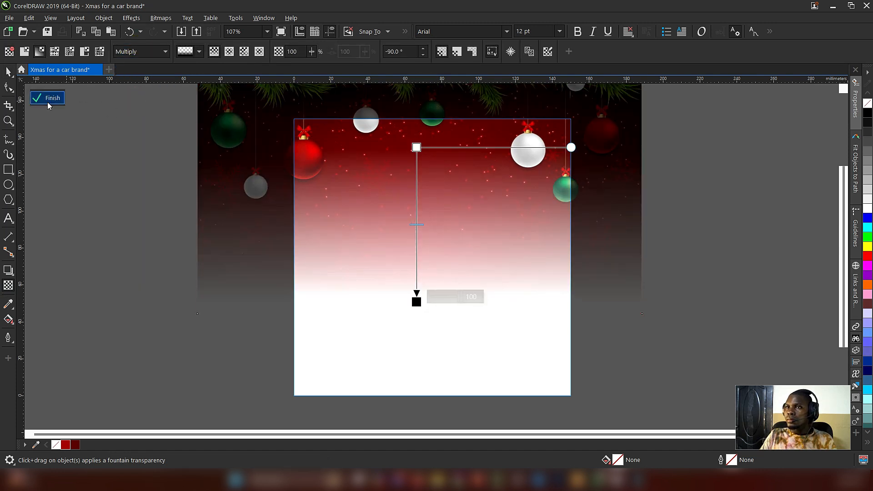
Step: Enlarge the faded picture to about 264 mm wide, reposition it so ornaments frame the rectangle's upper corners, and finish editing the PowerClip
key(space)
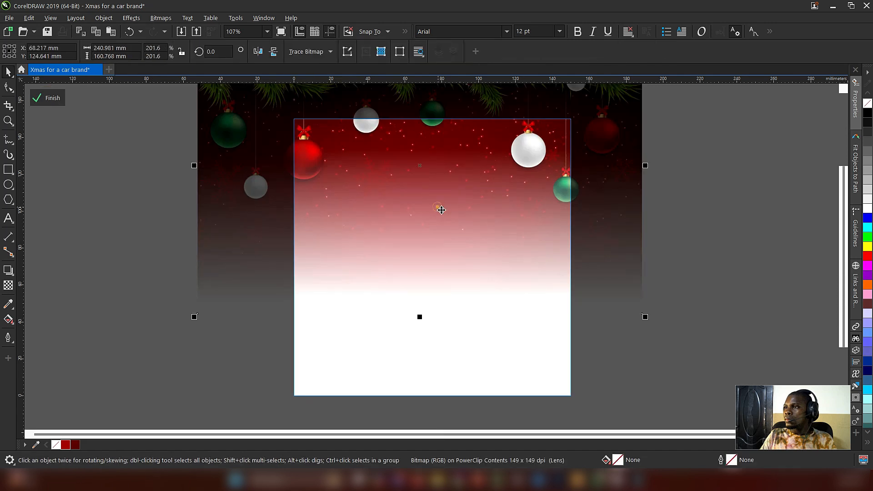
drag(488, 246, 494, 219)
drag(652, 290, 688, 314)
drag(466, 209, 464, 200)
drag(427, 163, 432, 202)
drag(700, 349, 685, 336)
drag(487, 213, 489, 222)
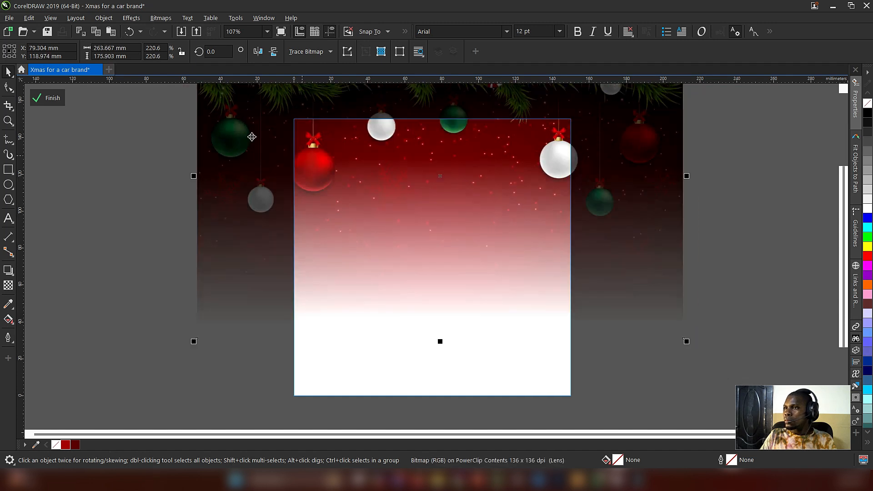
click(57, 99)
Step: Extend the page rectangle's fountain fill so its dark end reaches the bottom edge, and readjust the gradient midpoint
click(496, 288)
click(9, 320)
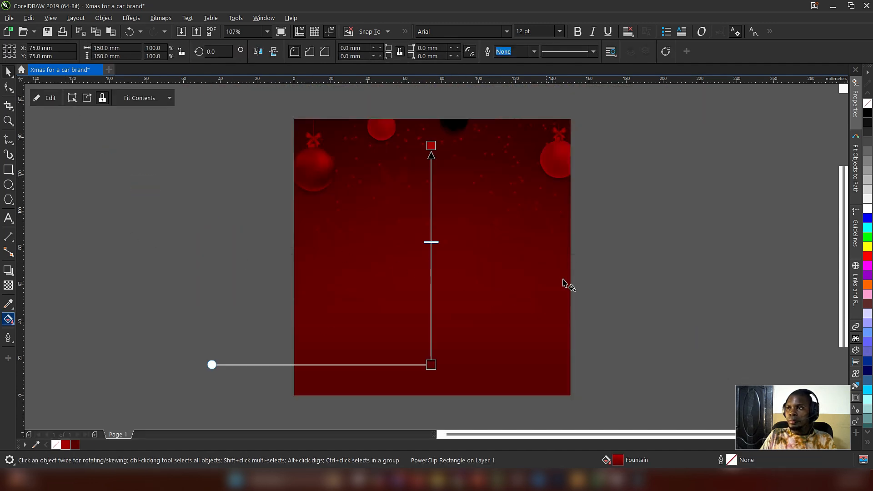
drag(431, 364, 430, 382)
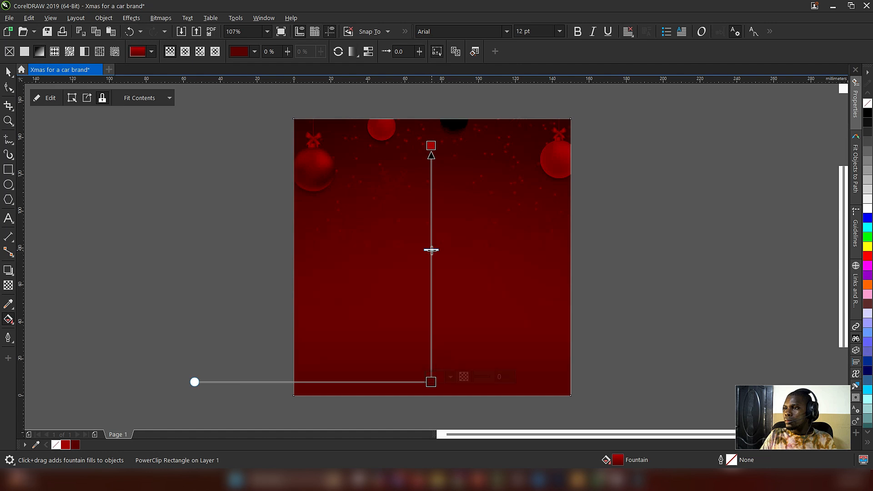
click(433, 382)
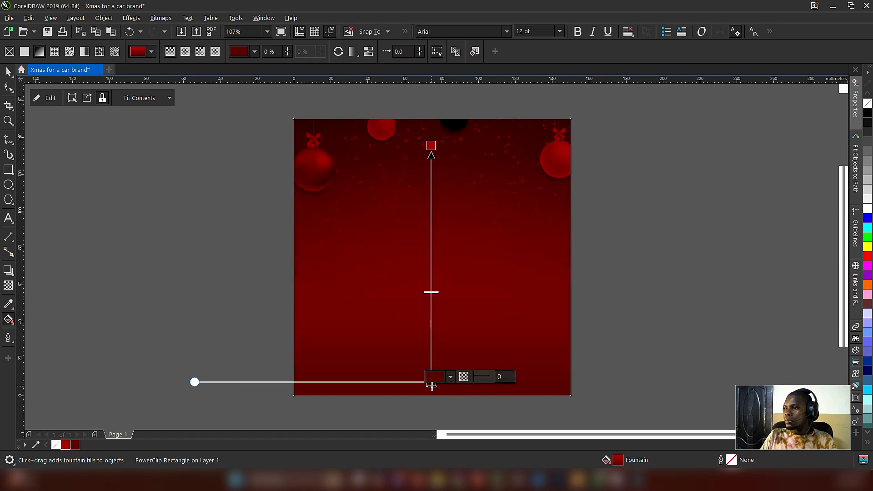
drag(431, 386, 431, 395)
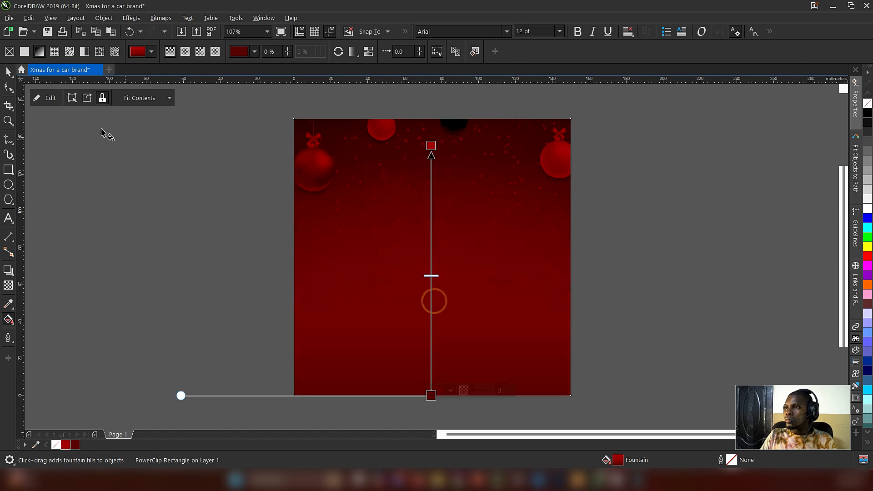
click(7, 72)
Step: Add the text LOGO in white bold Arial at about 14.6 pt and place it in the page's upper-left corner
key(F8)
click(153, 212)
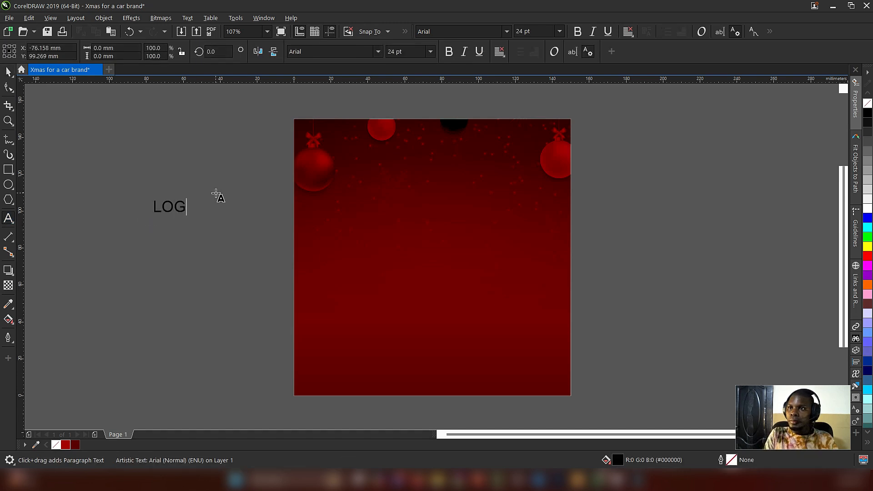
key(ctrl+space)
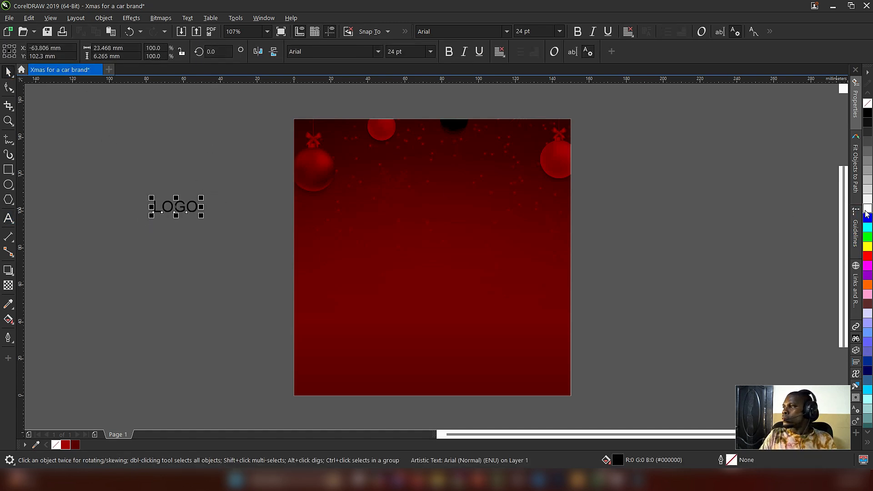
drag(177, 206, 331, 146)
click(451, 54)
click(346, 134)
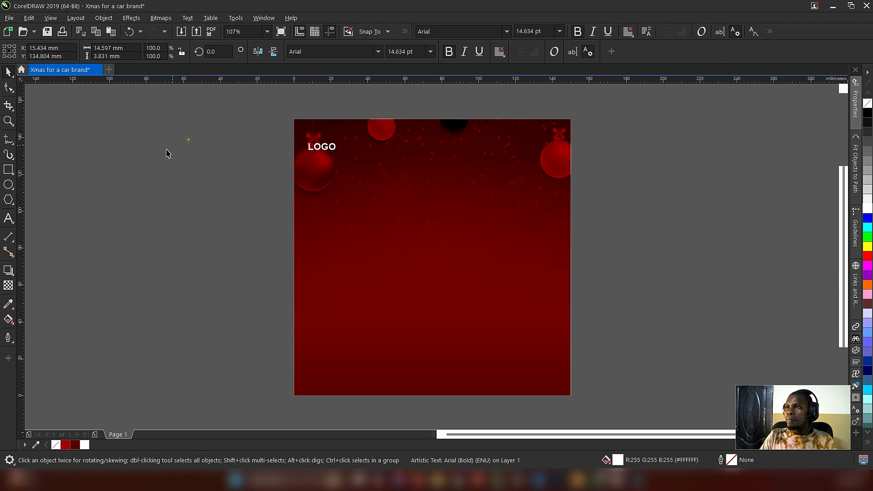
click(189, 139)
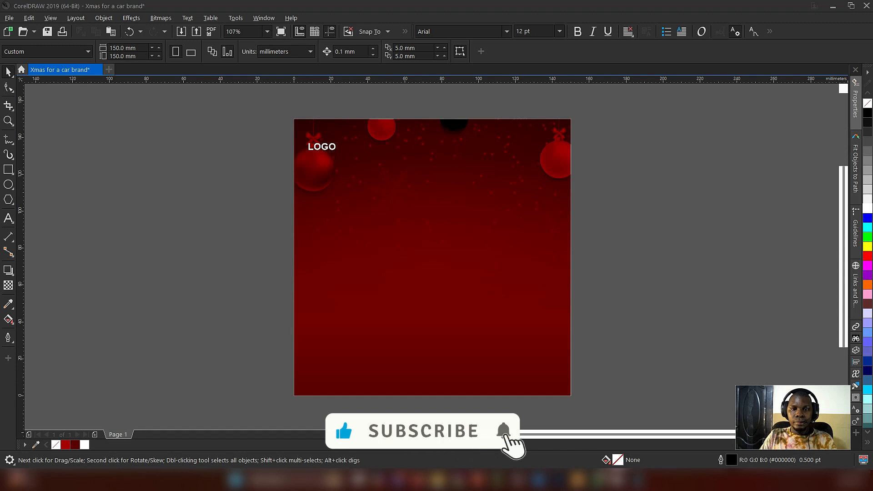
Step: Bring in the red car picture, scale it to about 102.5 mm wide, and place it left of the page
click(160, 263)
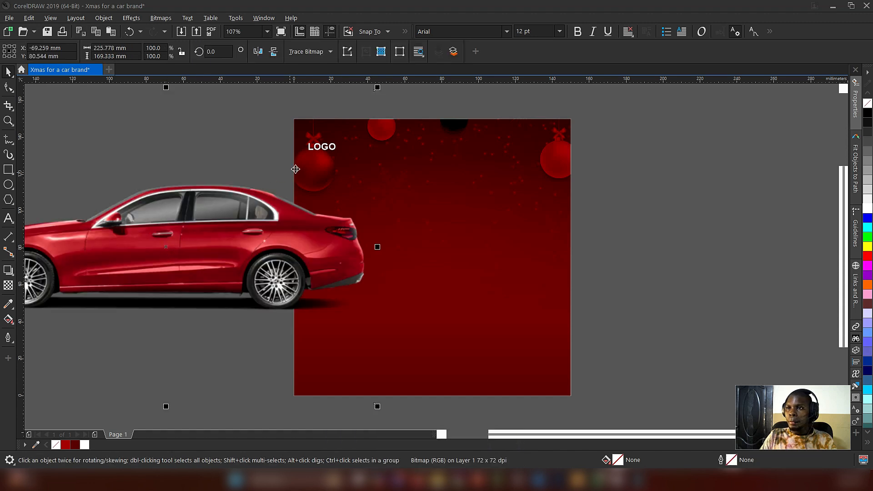
drag(379, 88, 265, 153)
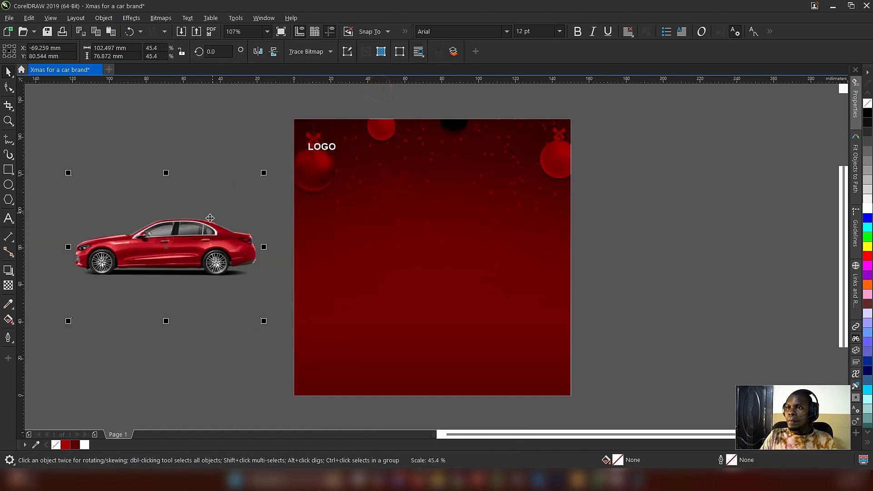
drag(206, 245, 200, 226)
Step: Crop the empty margins above and below the red car by moving its bitmap boundary nodes with the Shape tool
click(5, 89)
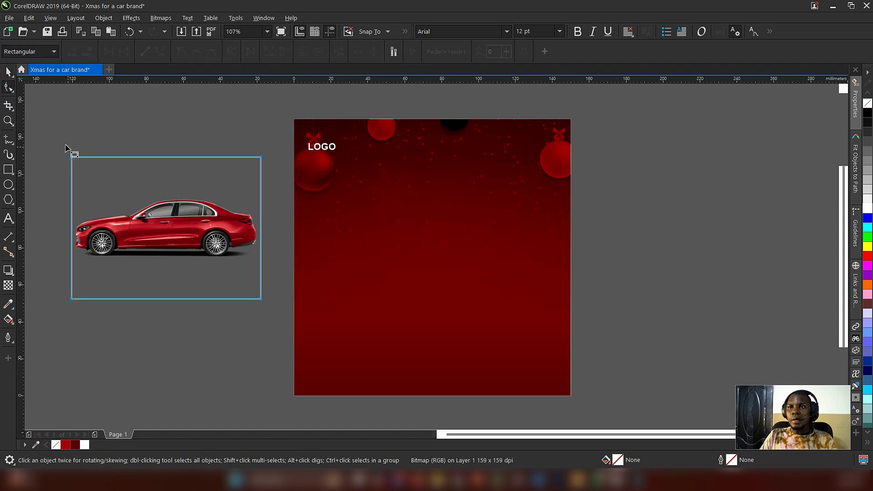
drag(260, 158, 261, 193)
drag(49, 258, 264, 262)
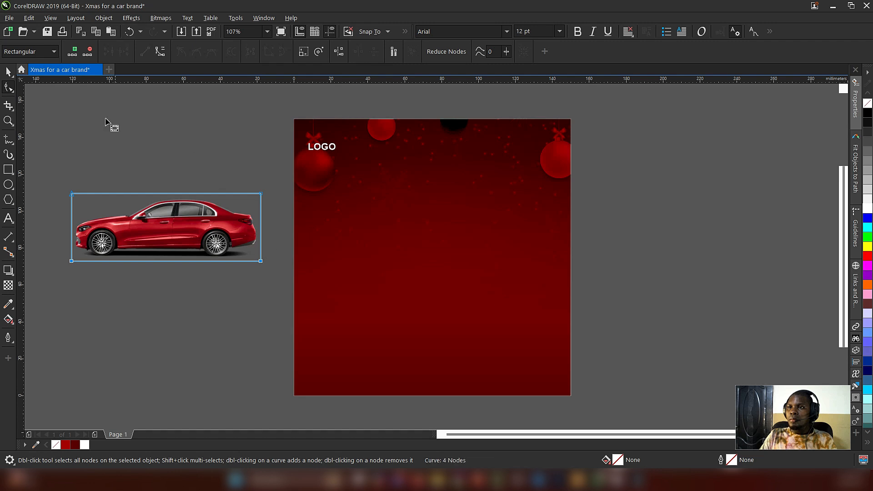
Step: Apply a brightness adjustment to the selected red car picture
click(9, 73)
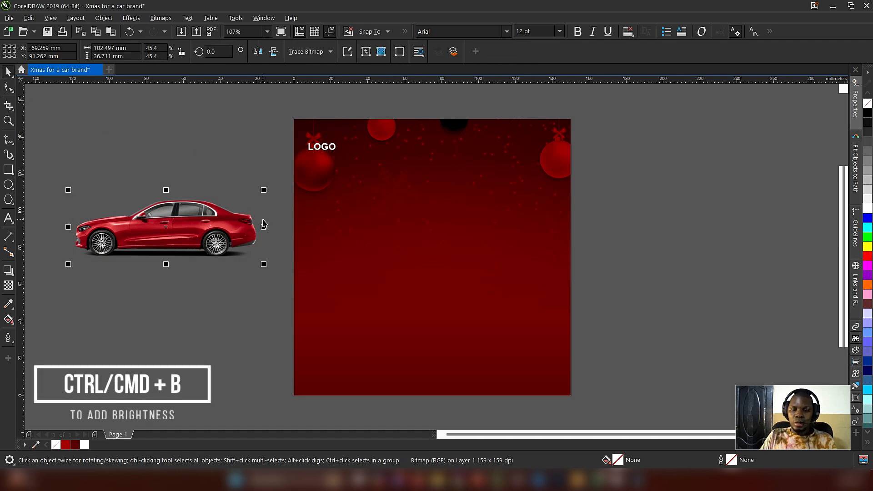
key(ctrl+b)
click(465, 268)
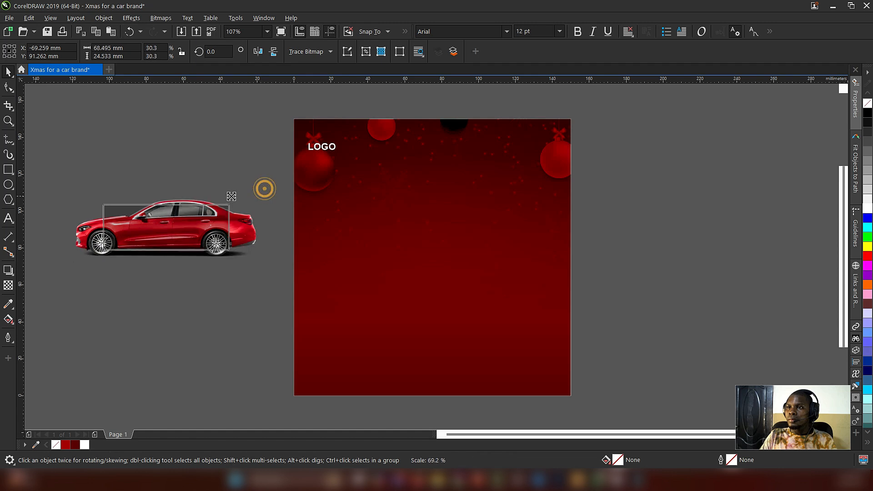
Step: Scale the red car down to about 74.4 mm wide and place it near the middle of the page
drag(263, 188, 224, 202)
drag(166, 225, 420, 246)
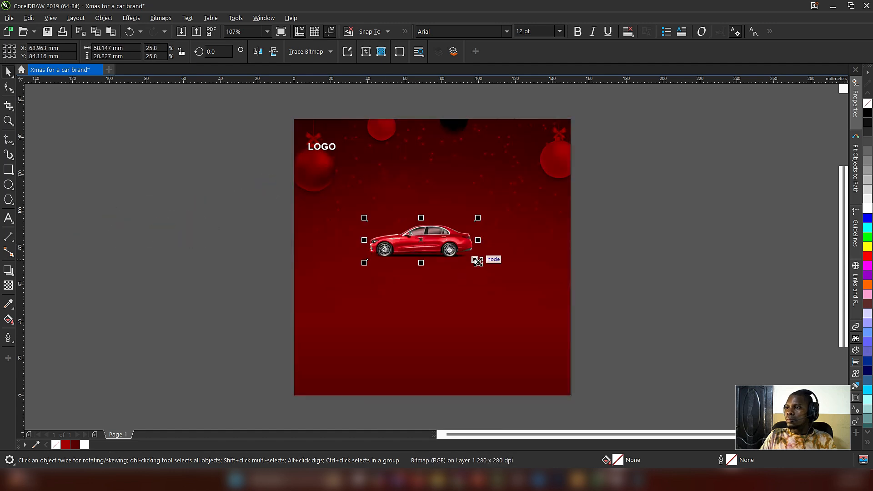
drag(477, 262, 492, 276)
drag(440, 249, 449, 263)
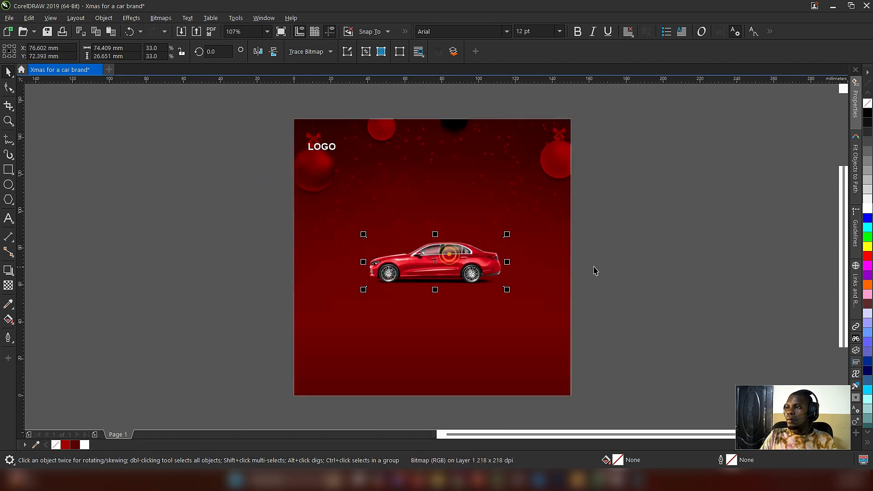
click(644, 258)
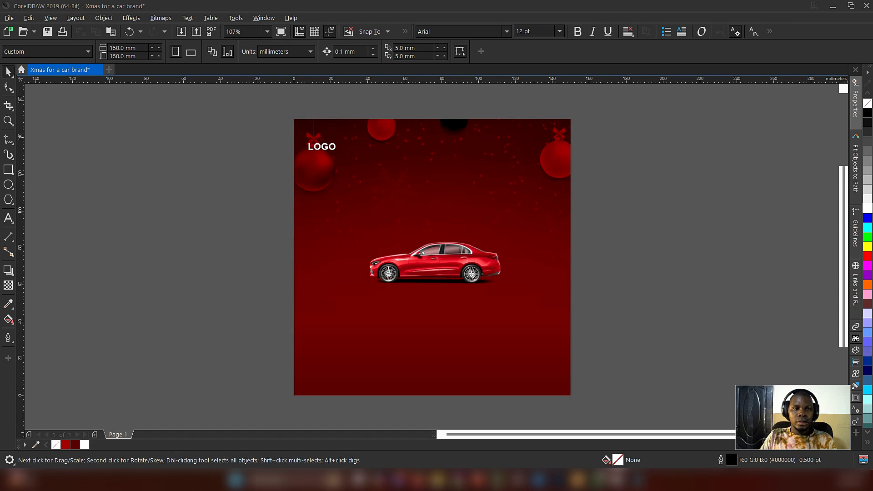
Step: Bring in the black car picture, enlarge it to about 91.7 mm wide, and place it on the page below the red car
drag(186, 260, 188, 261)
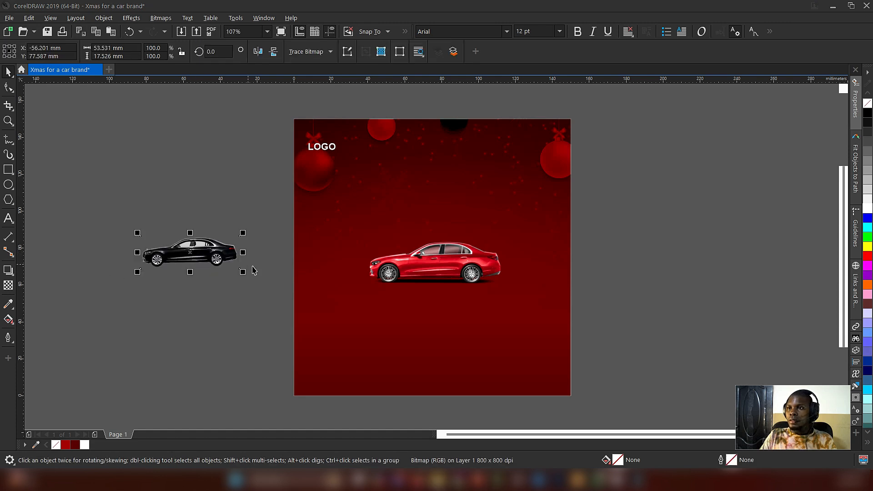
drag(242, 271, 280, 285)
drag(214, 246, 451, 313)
drag(454, 263, 455, 253)
drag(434, 314, 434, 303)
click(198, 269)
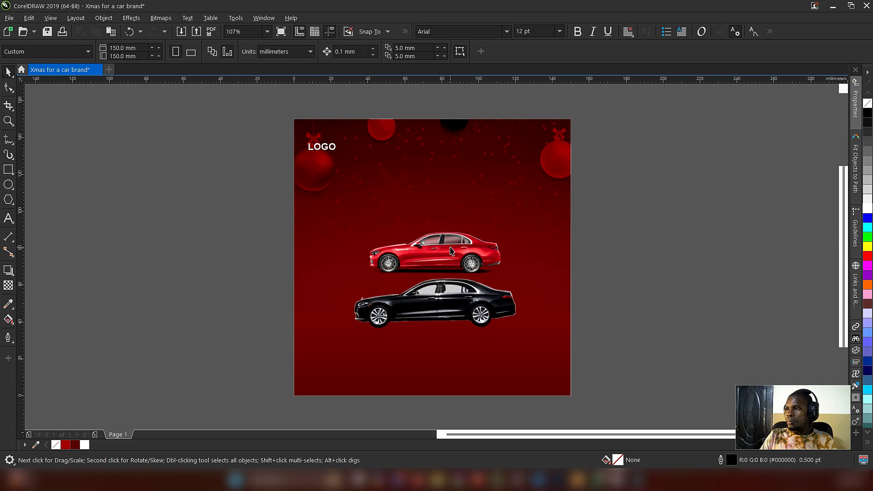
Step: Move the red car higher on the page and centre the black car horizontally on the page, slightly higher up
drag(451, 251, 441, 228)
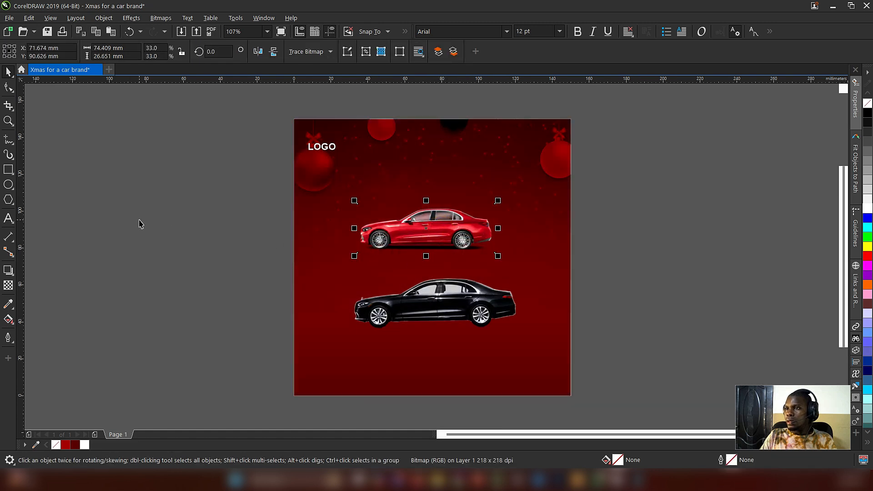
click(139, 220)
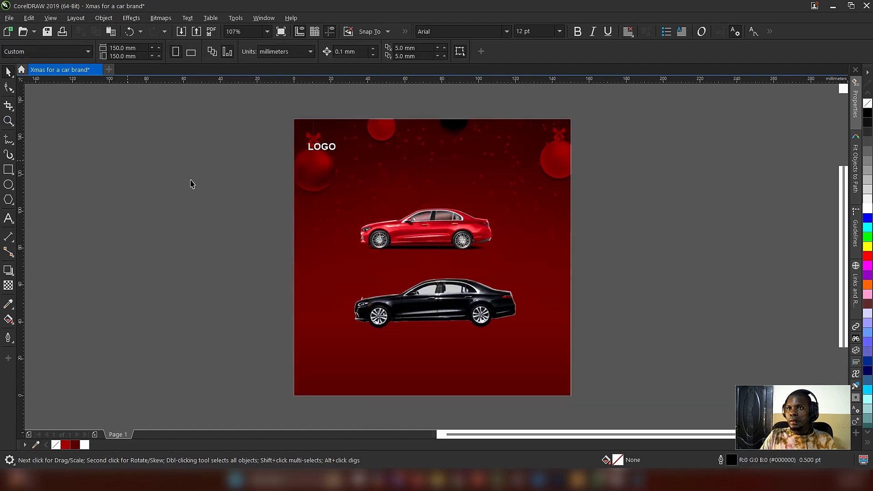
drag(263, 235, 499, 269)
click(452, 302)
click(179, 271)
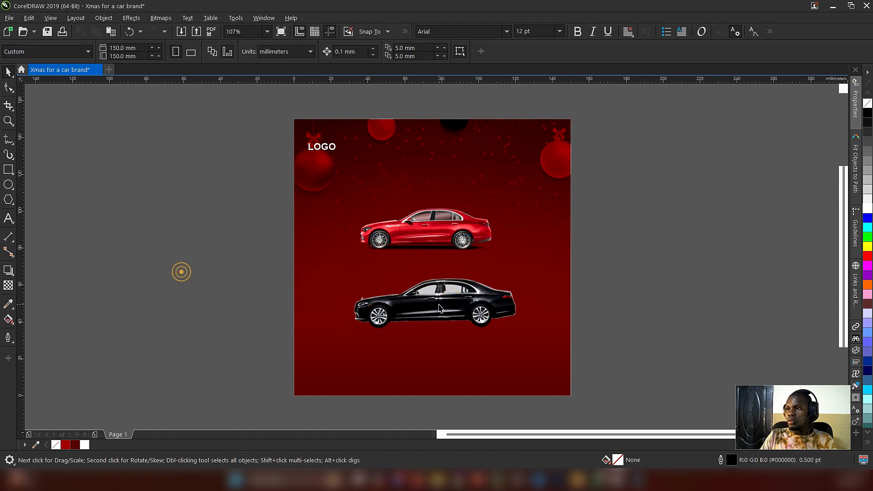
drag(433, 319, 465, 296)
click(230, 269)
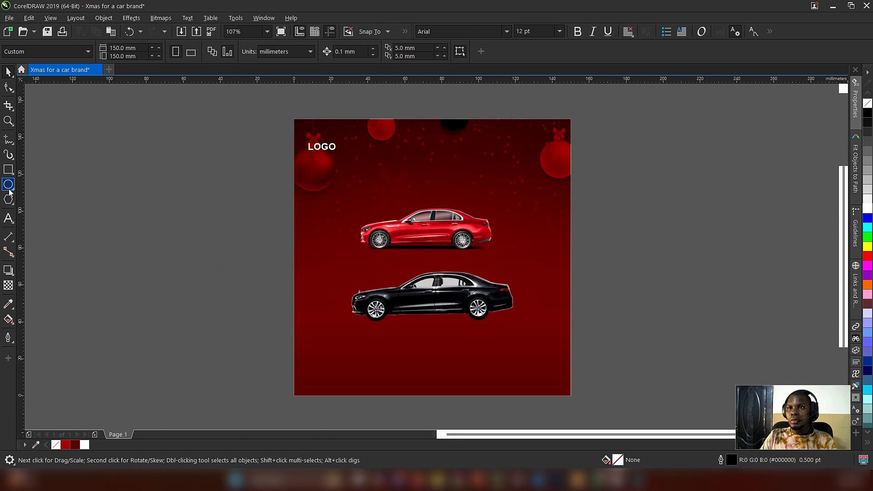
Step: Draw a flat ellipse about 73.2 by 3.7 mm beneath the black car, fill it black, and remove its outline
key(F7)
drag(368, 317, 507, 326)
click(8, 72)
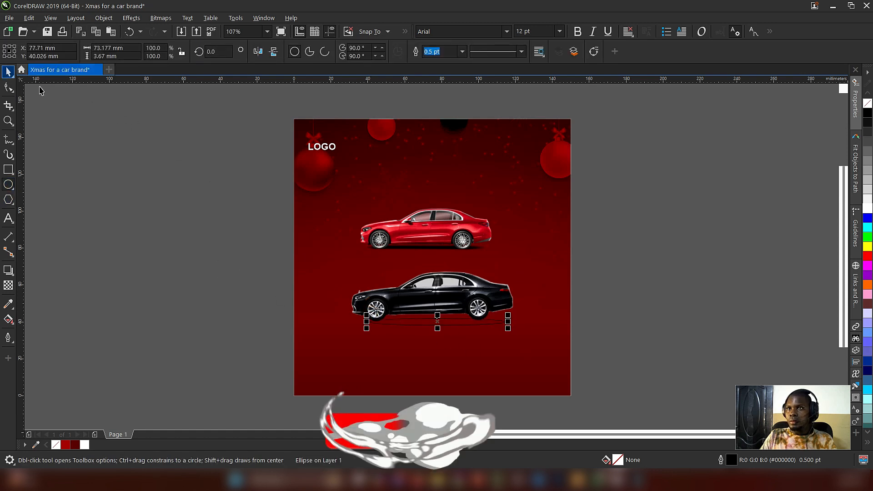
click(855, 84)
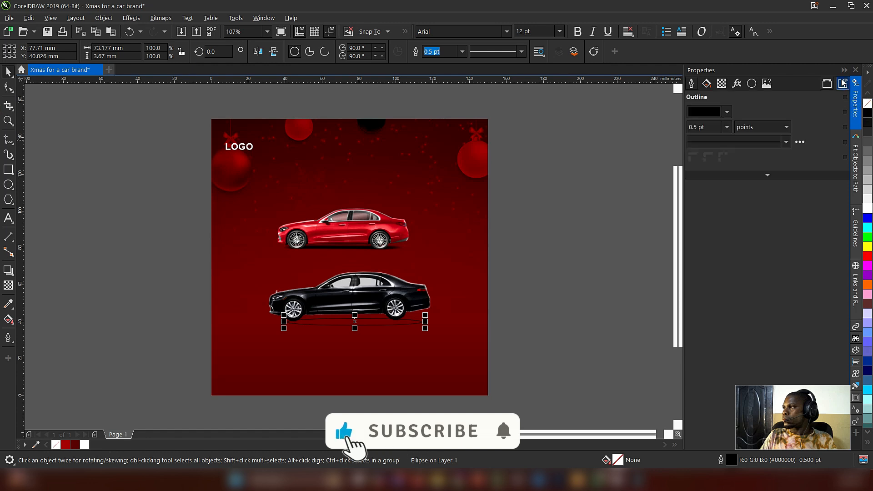
click(867, 112)
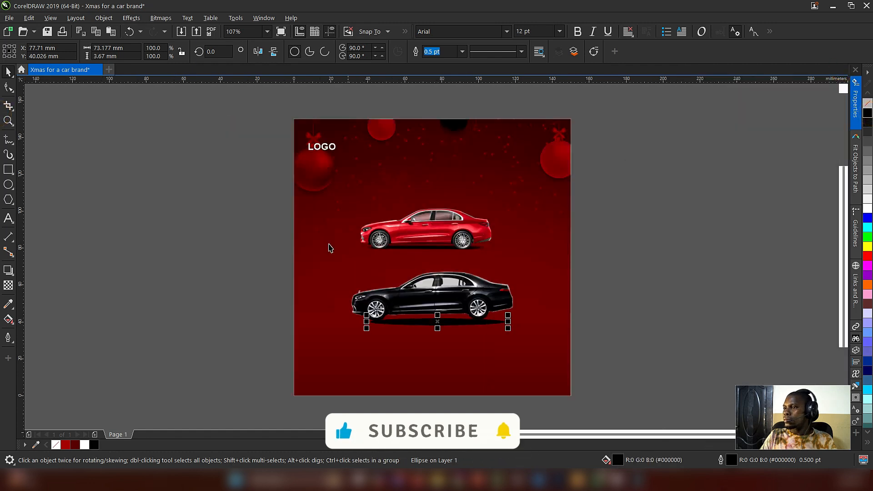
Step: Apply a Gaussian Blur to the black ellipse beneath the car to soften it into a shadow
click(131, 18)
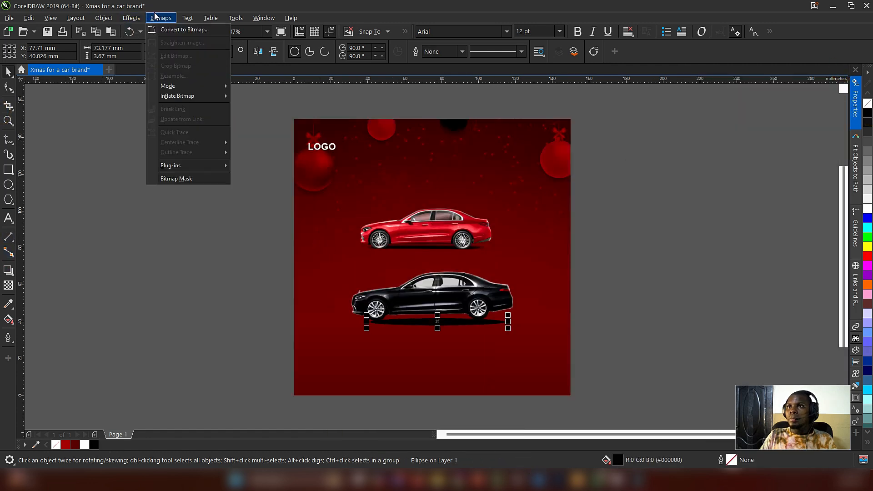
click(139, 73)
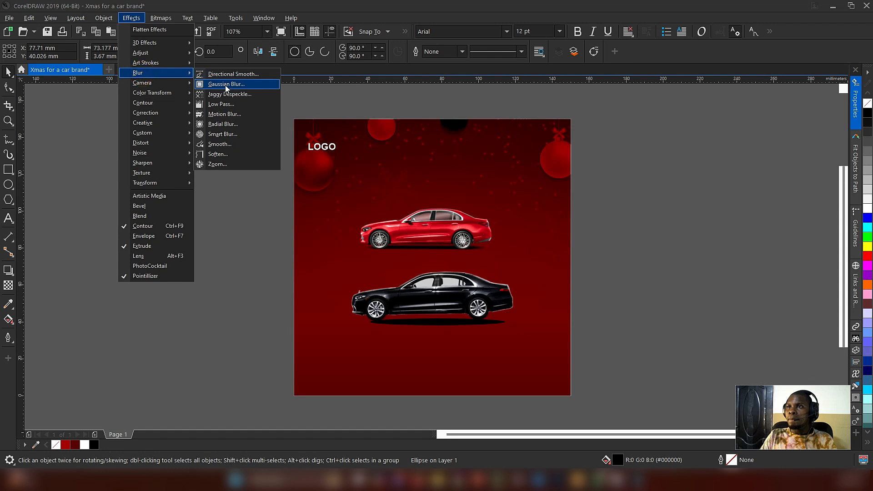
click(224, 84)
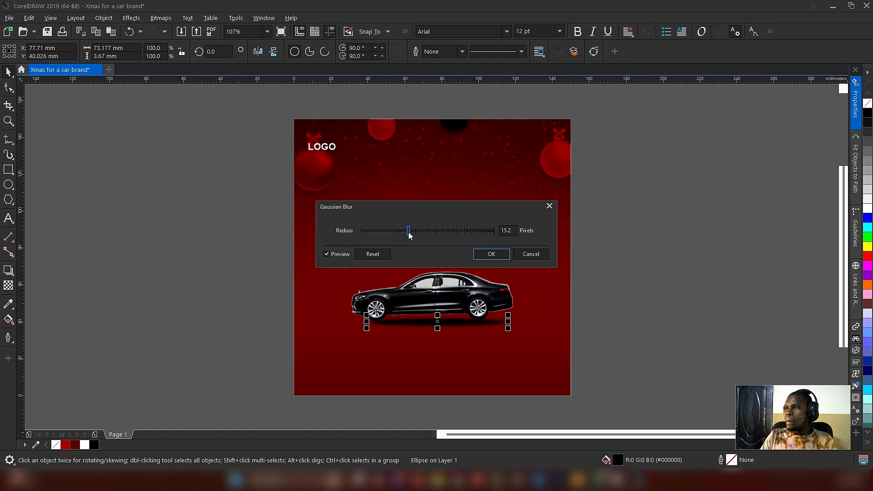
drag(416, 235, 414, 235)
click(496, 254)
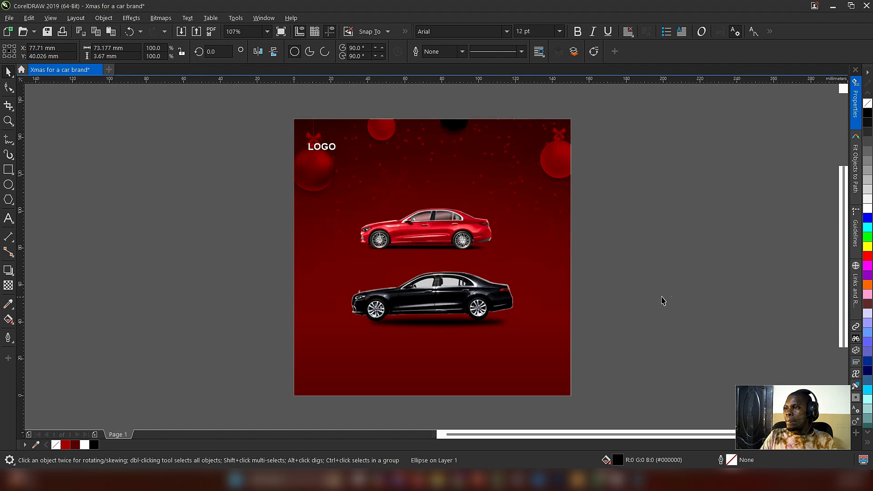
Step: Move the blurred shadow up against the black car's wheels and widen it to about 77.9 mm
click(670, 296)
drag(439, 324, 435, 319)
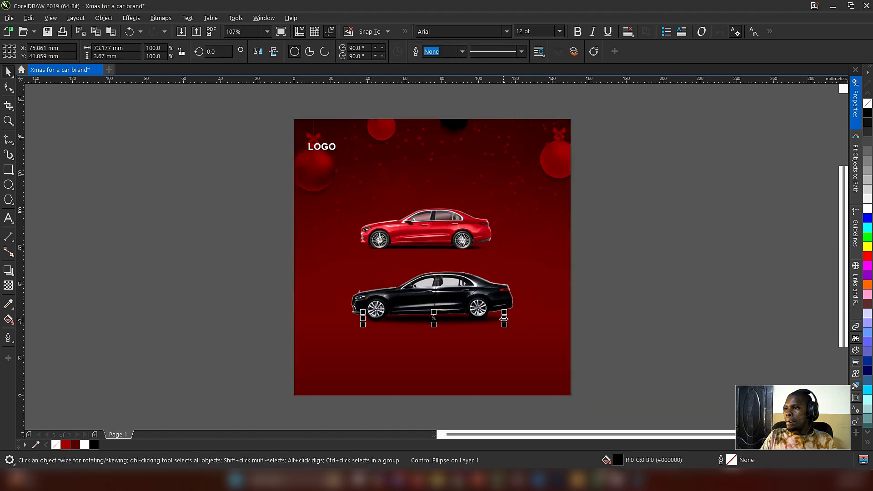
click(478, 294)
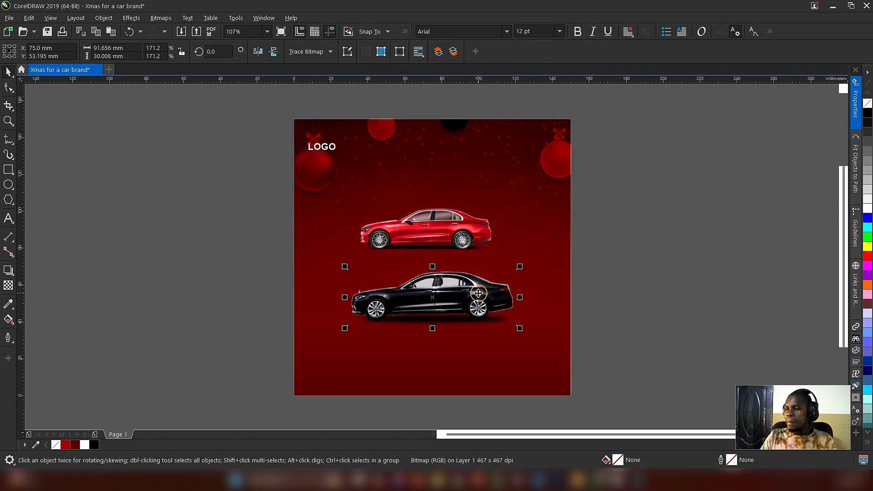
click(632, 291)
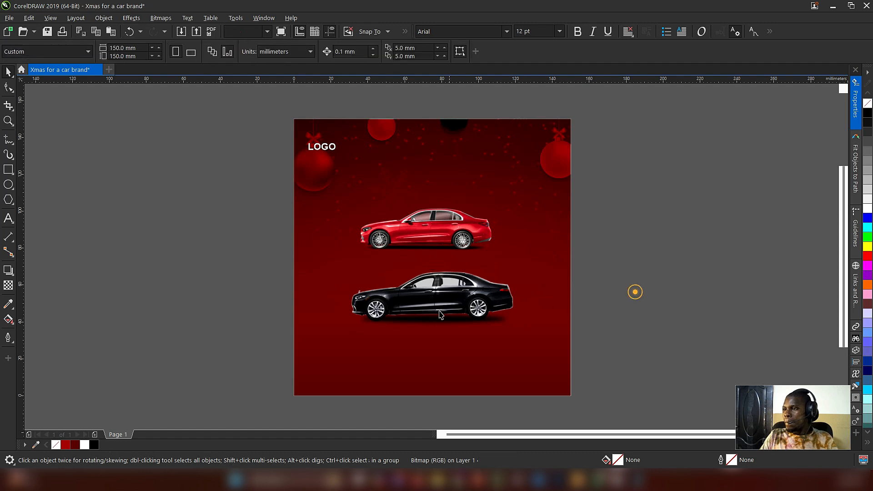
Step: Add a shorter blurred shadow ellipse about 24 mm wide beneath the black car's front wheel
drag(247, 302, 395, 317)
right_click(401, 313)
click(214, 296)
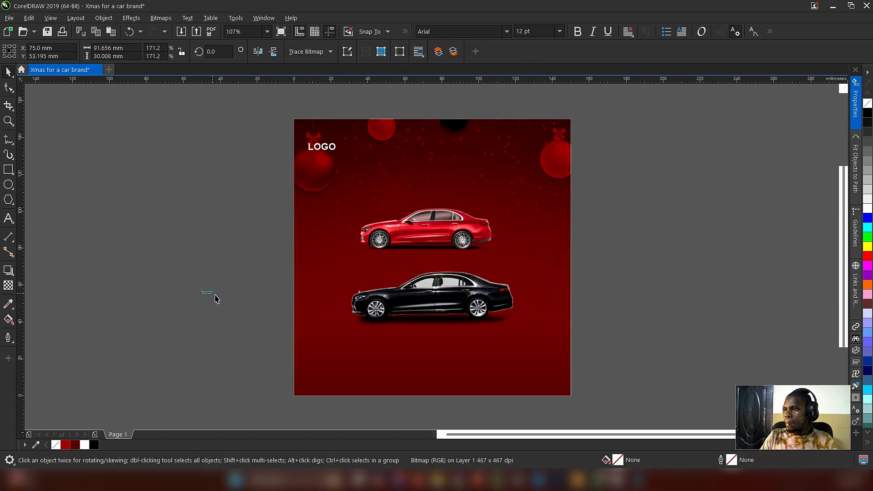
drag(242, 300, 400, 324)
click(398, 320)
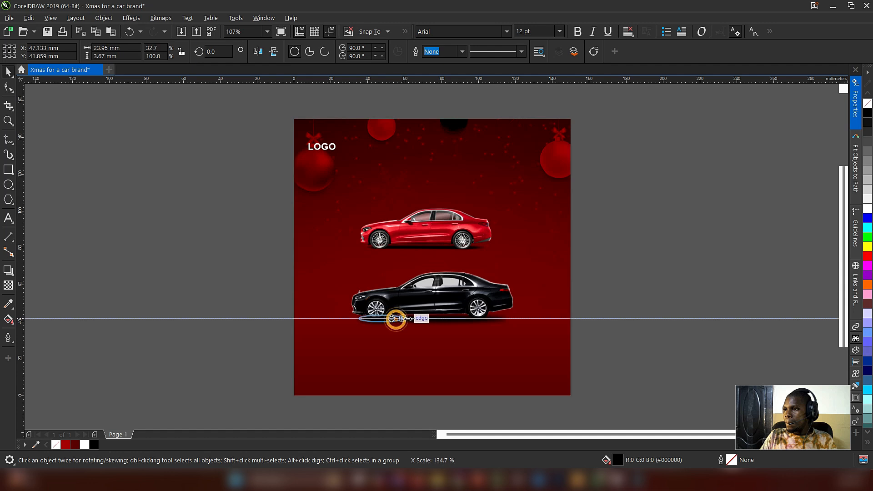
click(674, 296)
Step: Select the shadows beneath the black car together and nudge them down by 0.3 mm
click(440, 323)
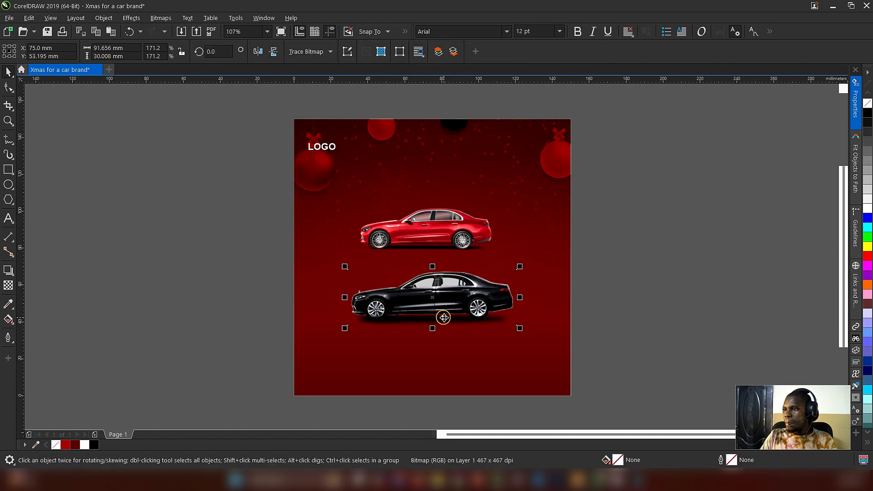
click(642, 300)
drag(241, 306, 559, 332)
key(Down)
key(Down)
key(Down)
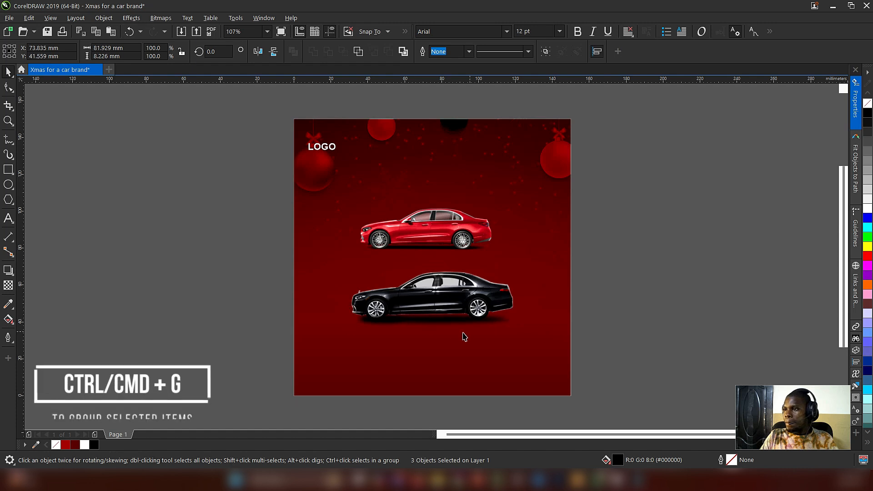
Step: Group the black car with its two shadow ellipses
drag(429, 330, 430, 327)
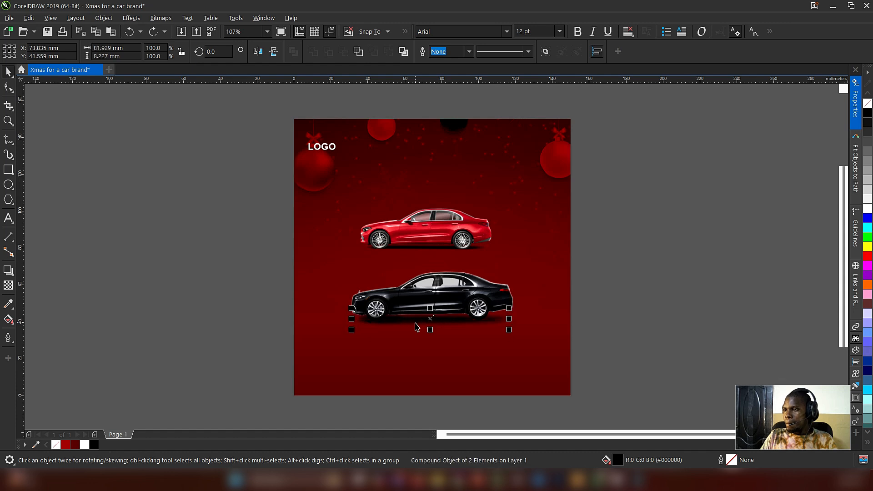
drag(234, 295, 461, 344)
key(Escape)
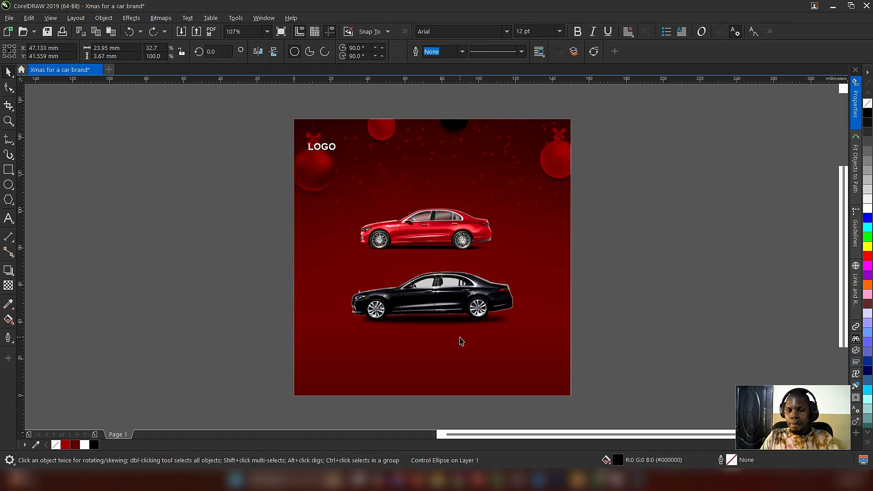
drag(258, 313, 551, 340)
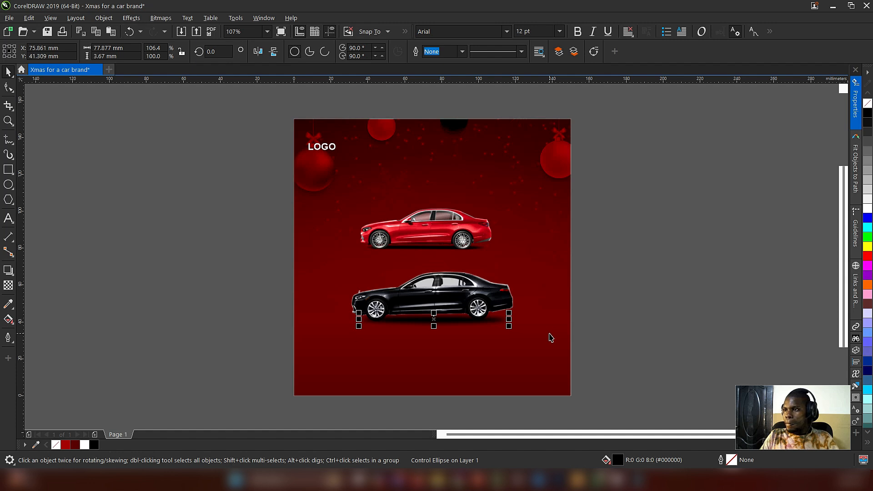
shift+click(487, 295)
shift+click(486, 294)
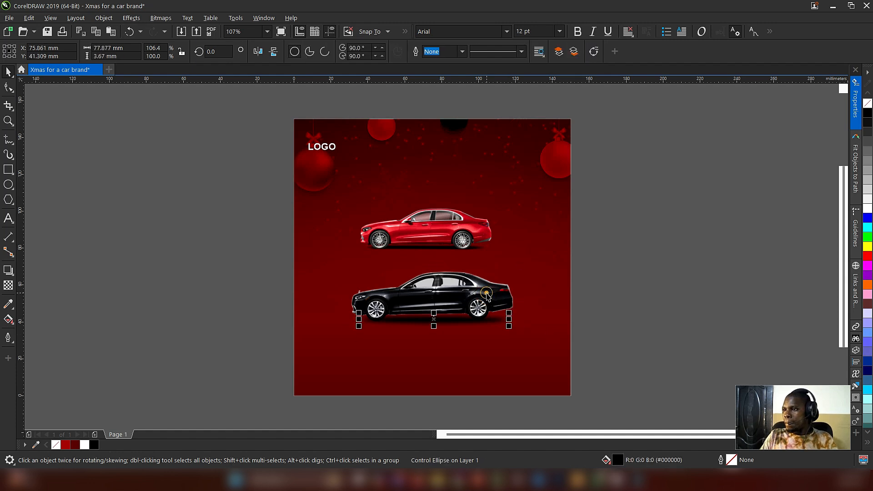
click(655, 244)
drag(678, 242, 218, 348)
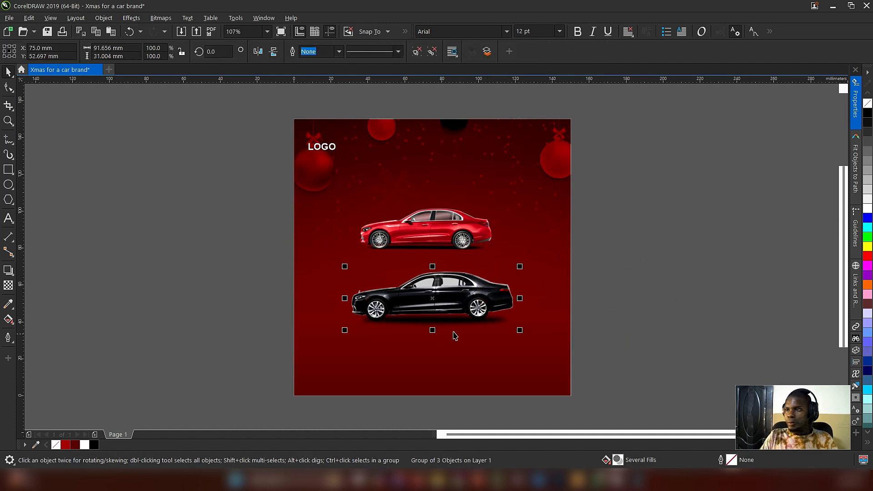
Step: Shrink the black car group to about 67.8 mm wide, then scale down the red car and place it just above
drag(521, 263, 499, 272)
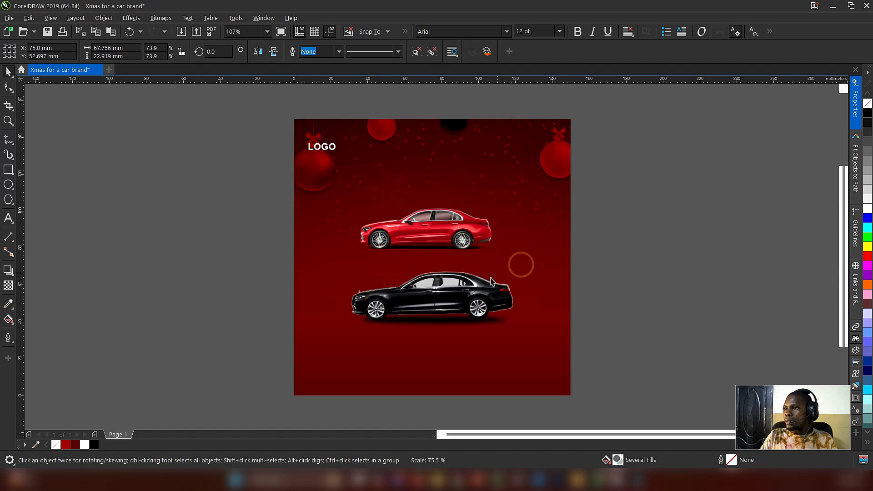
drag(436, 300, 441, 293)
click(444, 246)
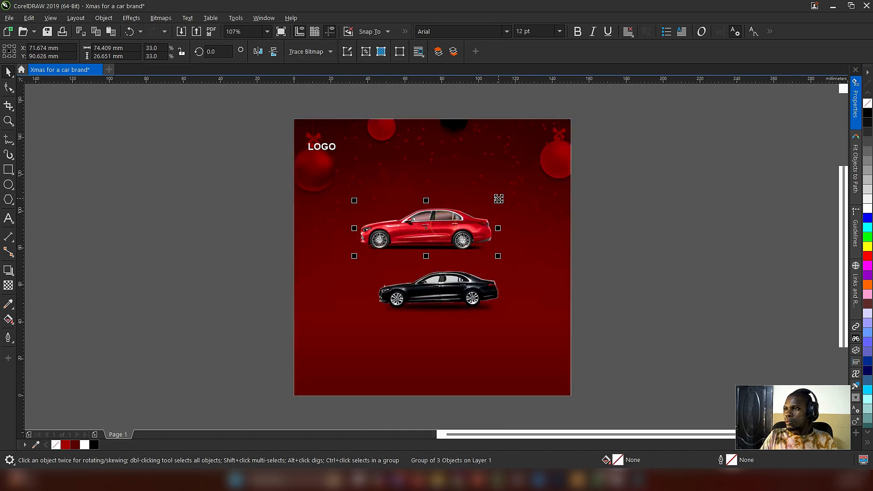
drag(498, 198, 466, 259)
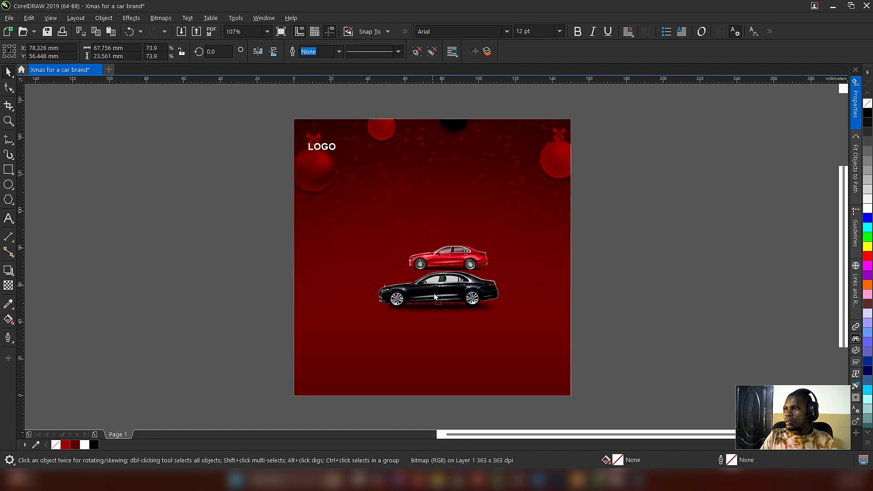
Step: Centre both cars on the lower part of the page, with the red car about 56.4 mm wide overlapping behind the black one
mouse_move(434, 297)
mouse_down()
mouse_move(436, 319)
mouse_move(429, 307)
mouse_up()
drag(438, 269, 422, 292)
drag(474, 294, 442, 275)
shift+click(448, 313)
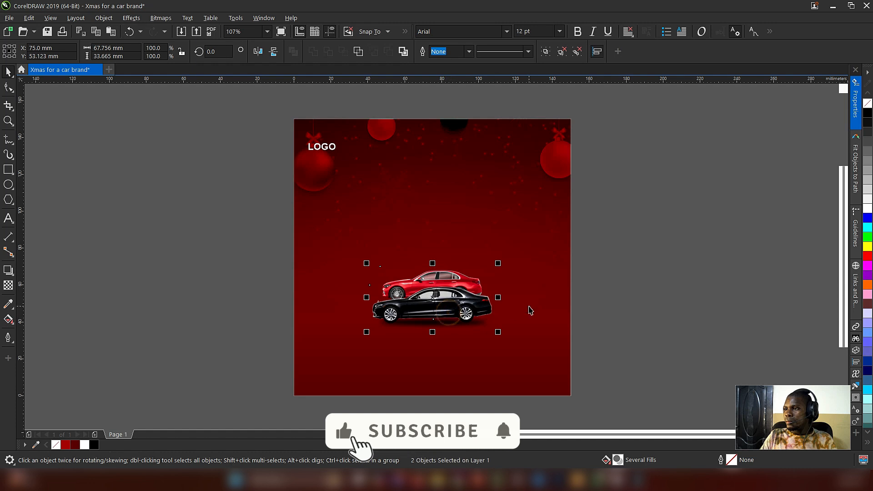
click(620, 282)
click(456, 277)
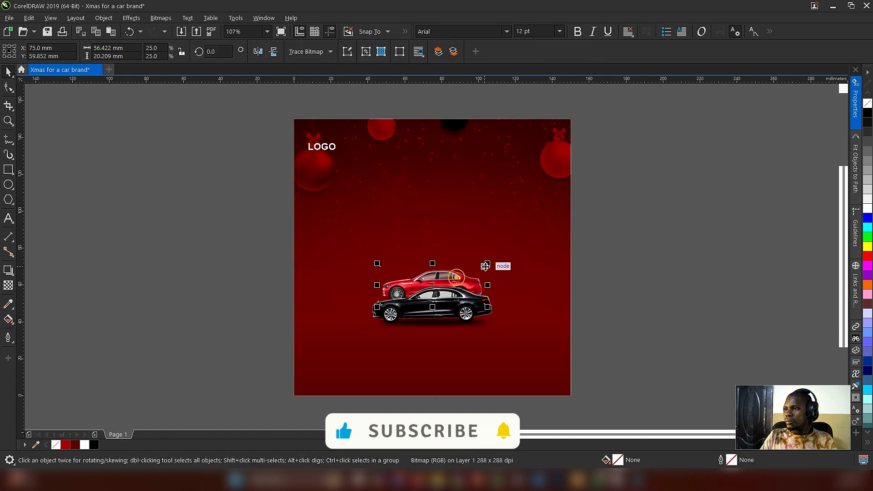
Step: Enlarge the red car to about 60.1 mm wide, then try moving it above the black car and undo that move
mouse_move(485, 266)
mouse_down()
mouse_move(499, 261)
mouse_move(488, 258)
mouse_up()
shift+click(465, 315)
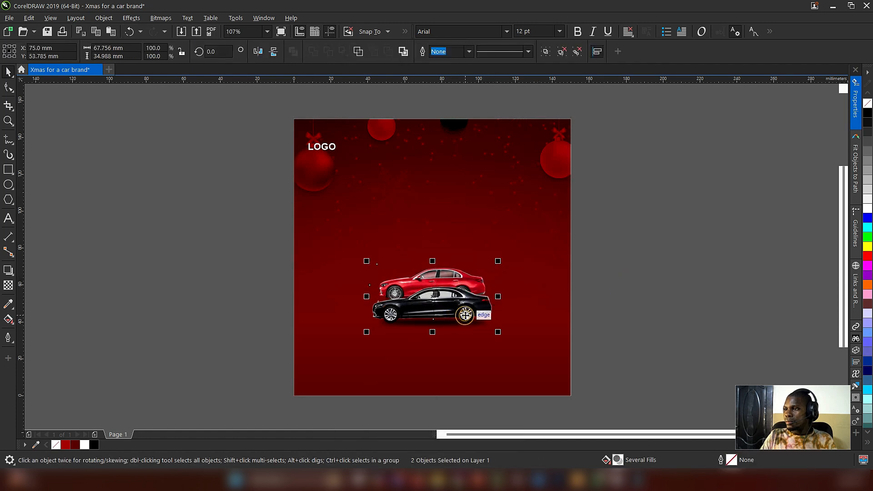
shift+click(465, 314)
drag(435, 286, 435, 267)
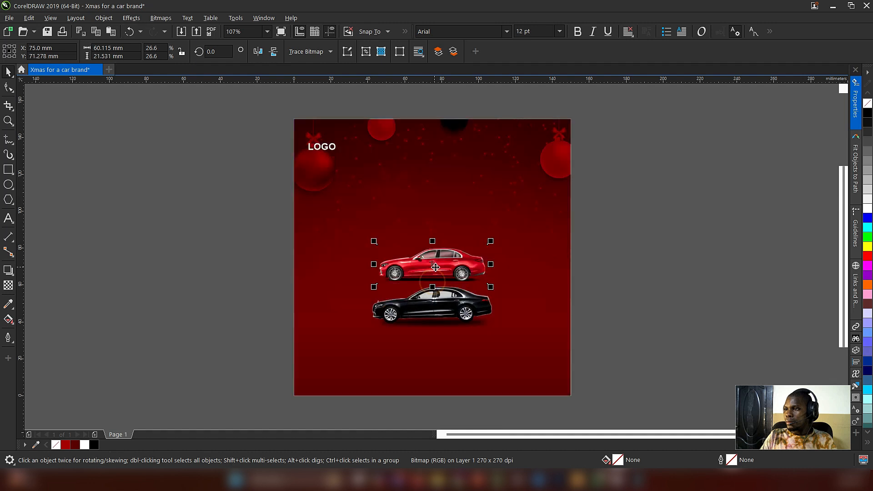
key(ctrl+z)
Step: Duplicate the black car group above the red car and scale the copy to about 53 mm wide
click(456, 308)
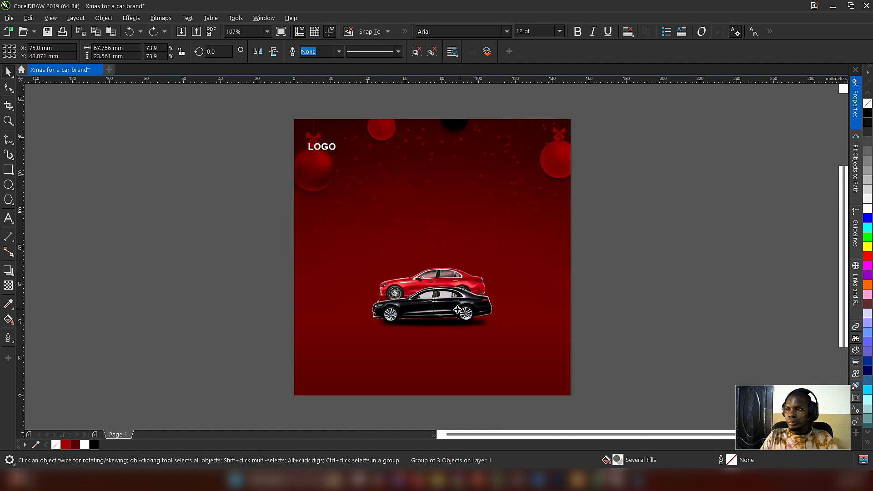
drag(457, 310, 463, 261)
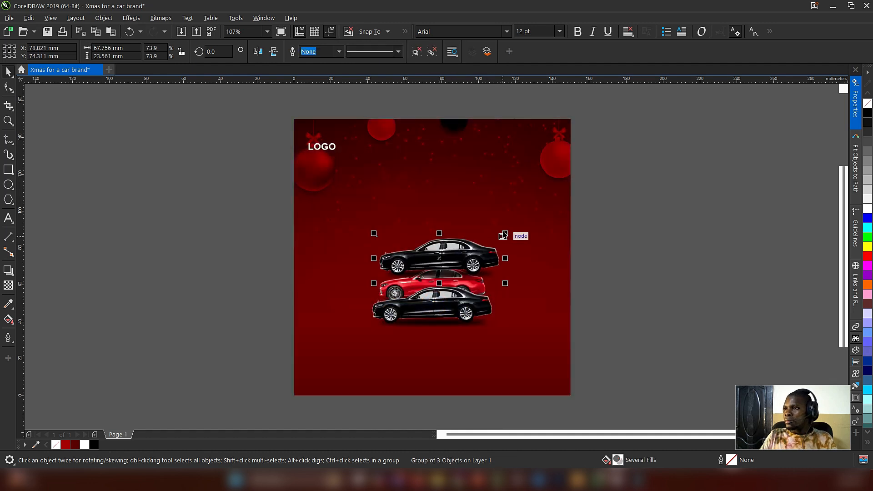
drag(504, 233, 470, 244)
drag(430, 264, 442, 264)
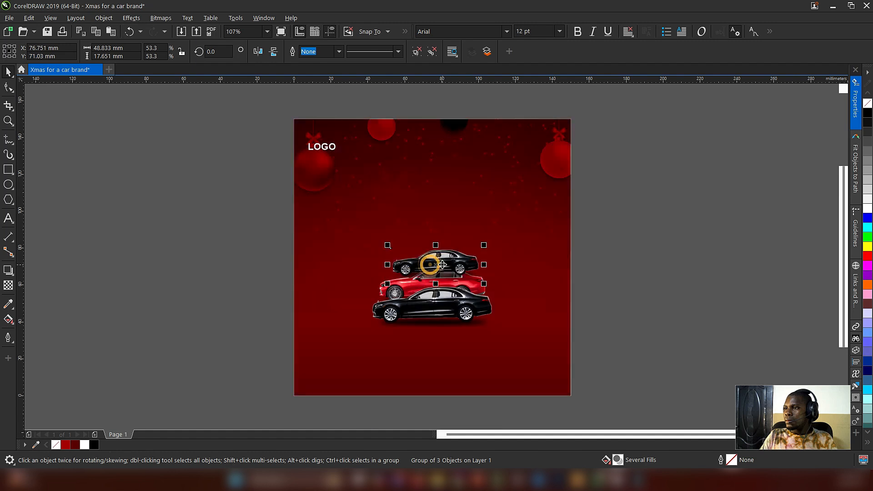
drag(487, 246, 491, 244)
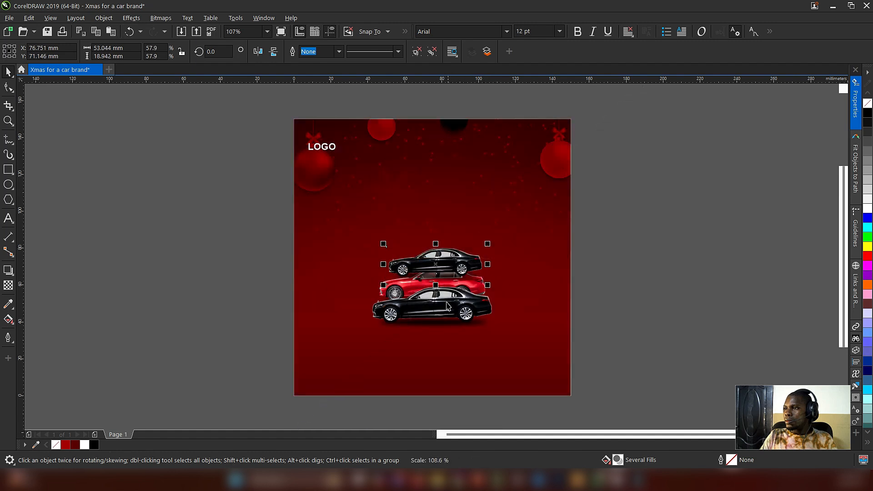
Step: Arrange the stacking order so the upper black car sits behind the red car
click(442, 307)
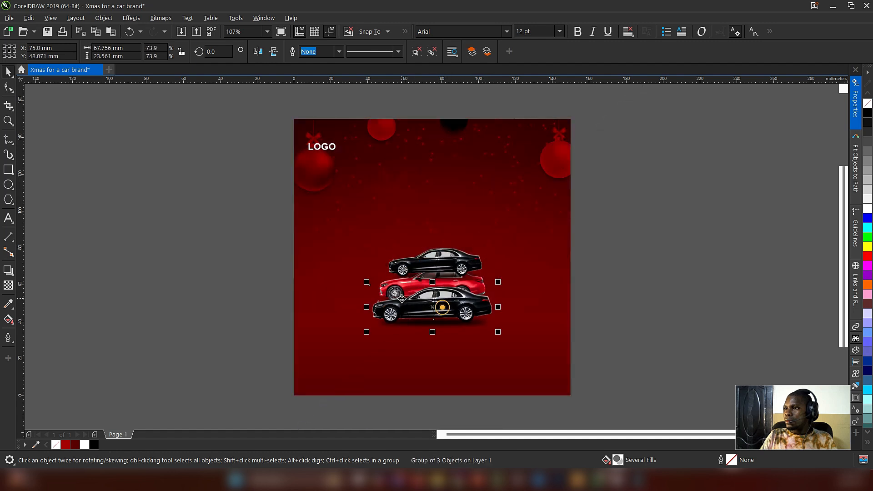
shift+click(391, 273)
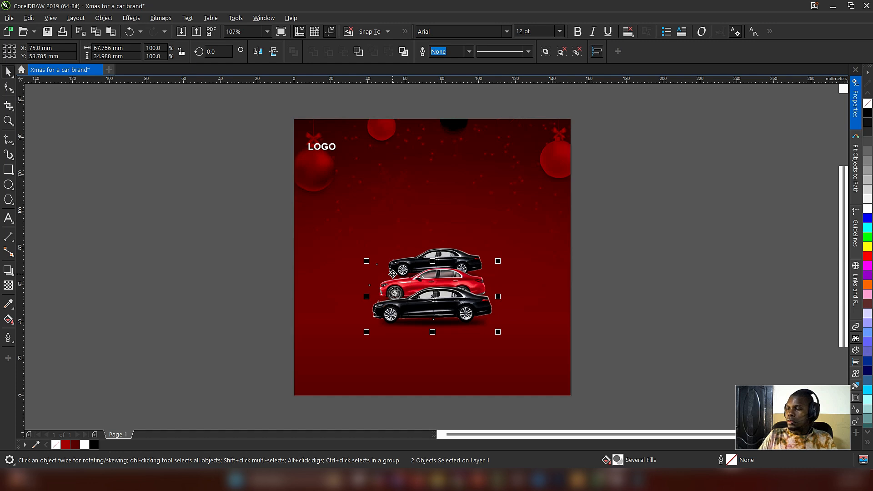
click(197, 273)
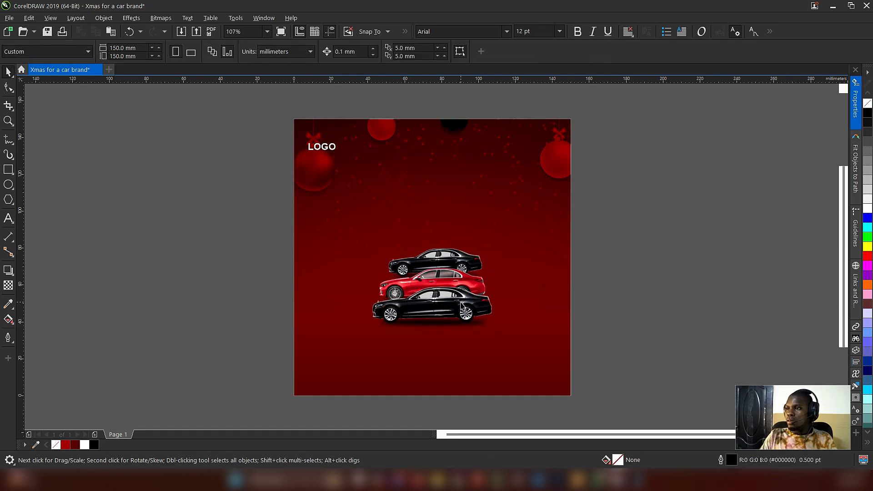
Step: Move the front black car down slightly, enlarge it to about 72.4 mm wide and centre it horizontally on the page
click(446, 308)
drag(445, 307, 449, 310)
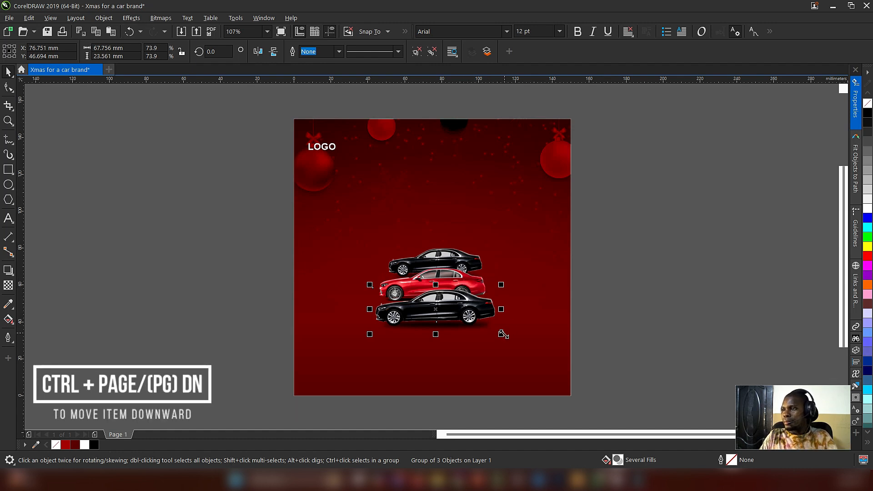
drag(504, 335, 510, 339)
shift+click(549, 308)
key(c)
click(628, 263)
Step: Enlarge the red car to about 62.9 mm wide and nudge it down by 1.6 mm
click(461, 279)
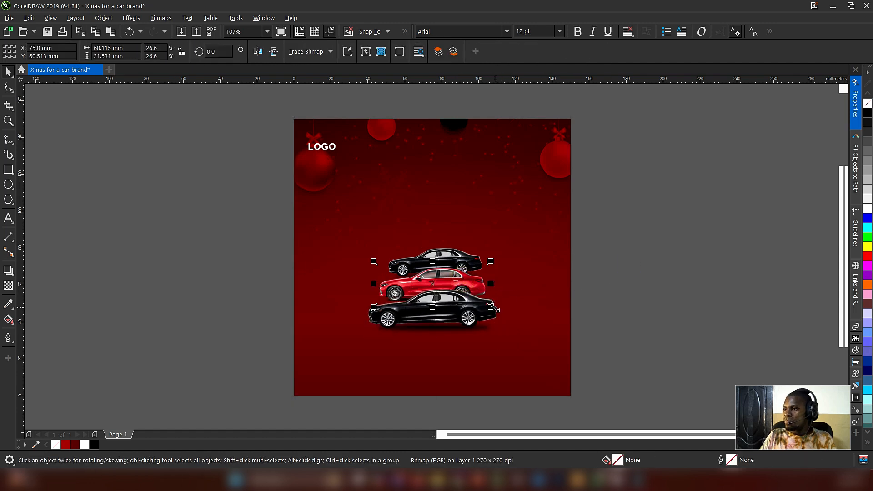
drag(492, 308, 496, 309)
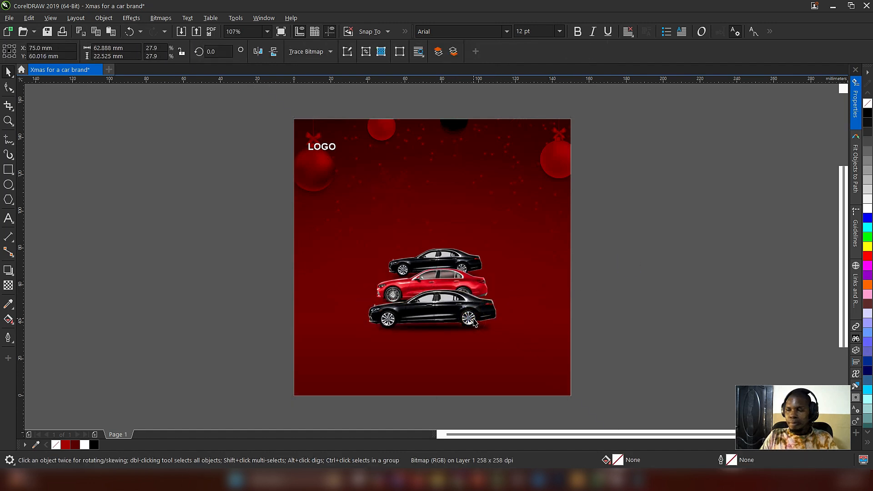
key(Down)
key(Down)
key(Down)
key(Down)
key(Down)
key(Down)
key(Down)
key(Down)
key(Down)
key(Down)
key(Down)
key(Down)
key(Down)
key(Down)
key(Down)
key(Down)
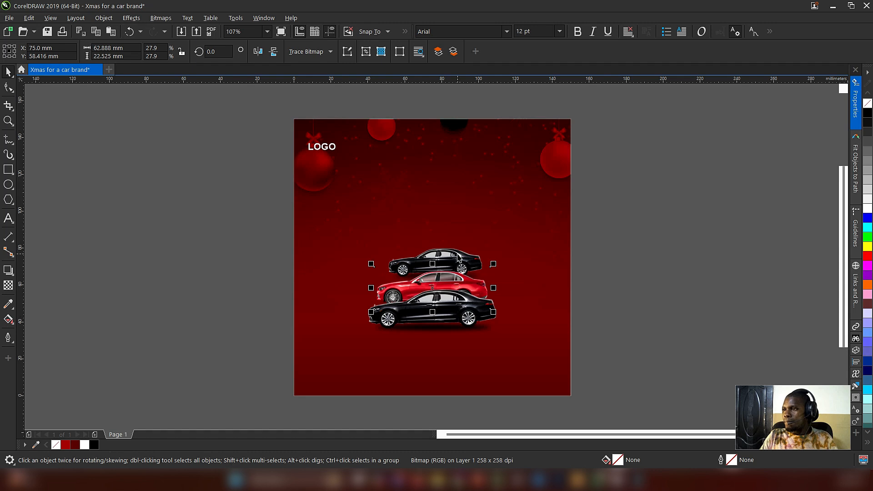
Step: Enlarge the upper black car to about 59.4 mm wide, lower it slightly and centre it with the other two cars
click(457, 254)
drag(485, 284, 490, 287)
drag(455, 255, 455, 258)
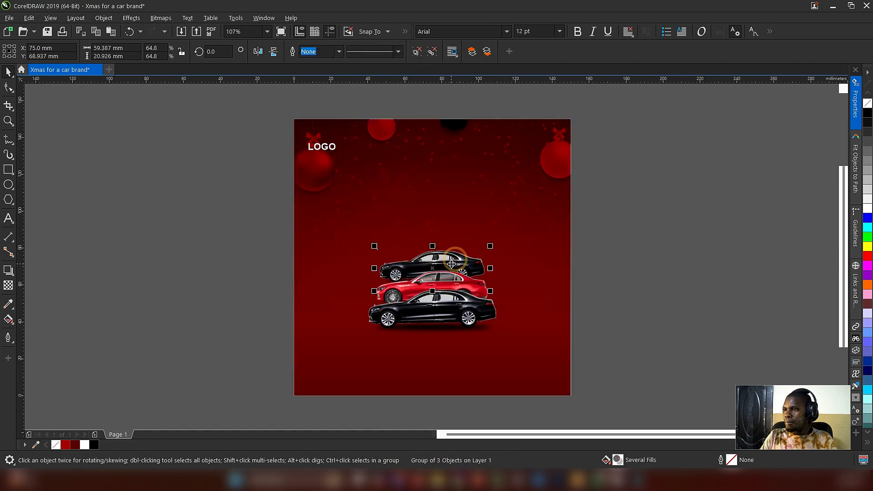
drag(222, 232, 612, 362)
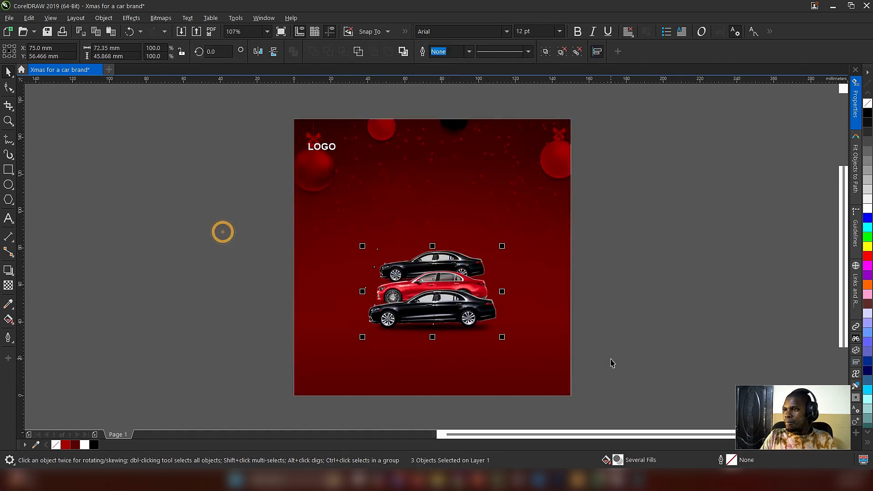
click(624, 316)
Step: Duplicate the red car above the stack, scale the copy down and order it behind the upper black car
click(472, 259)
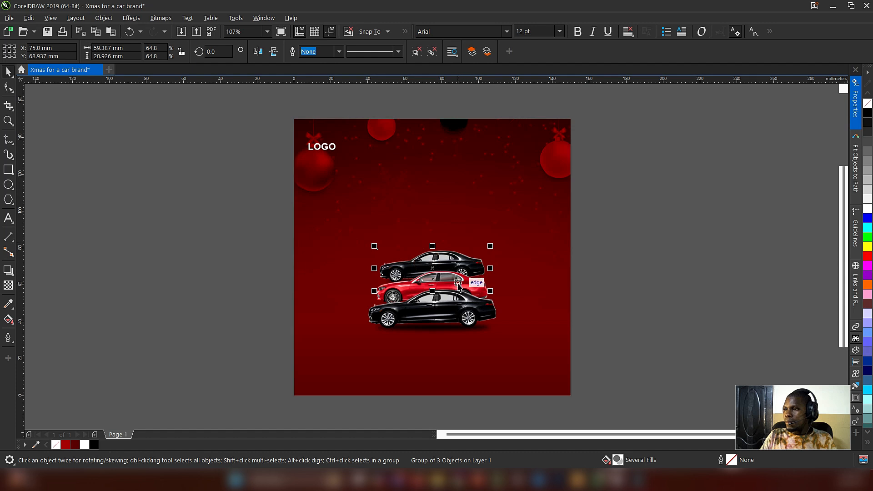
click(579, 277)
click(482, 292)
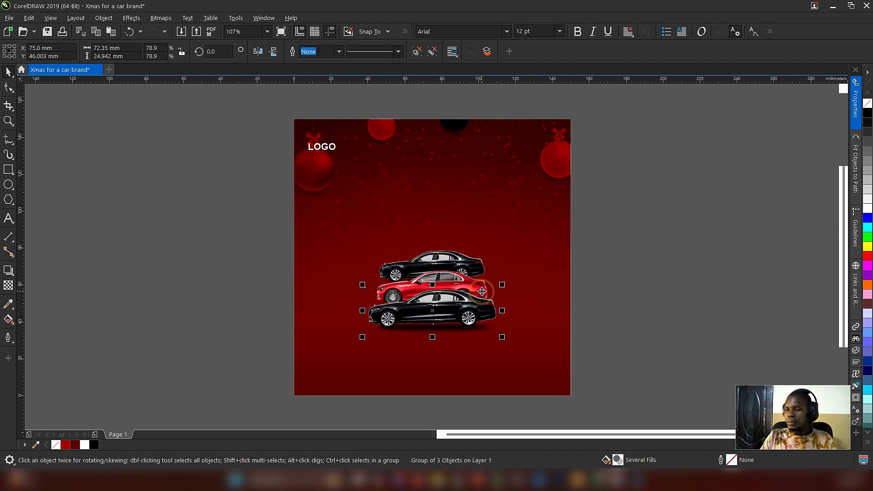
click(481, 287)
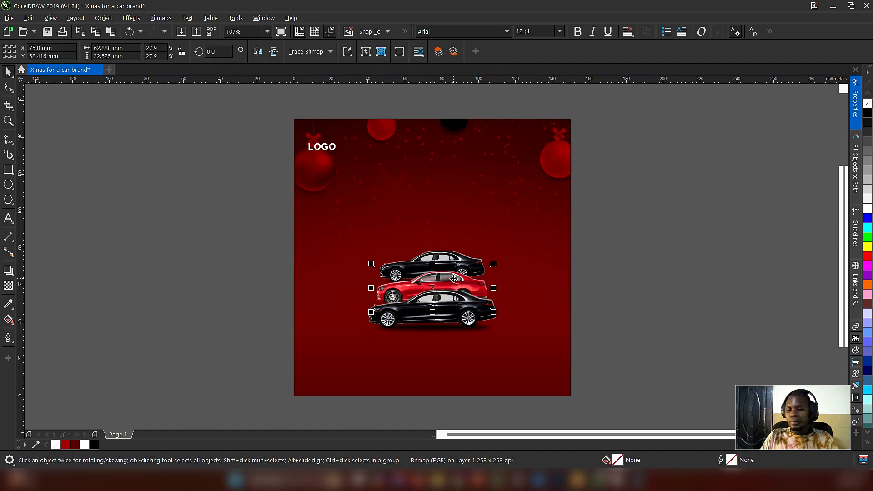
drag(436, 289, 436, 249)
right_click(436, 250)
mouse_move(493, 225)
mouse_down()
mouse_move(470, 234)
mouse_move(480, 229)
mouse_up()
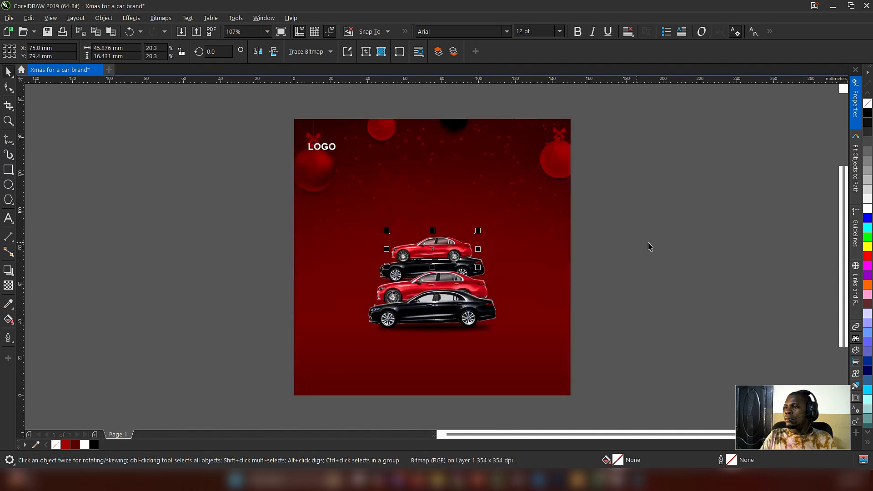
drag(267, 248, 548, 345)
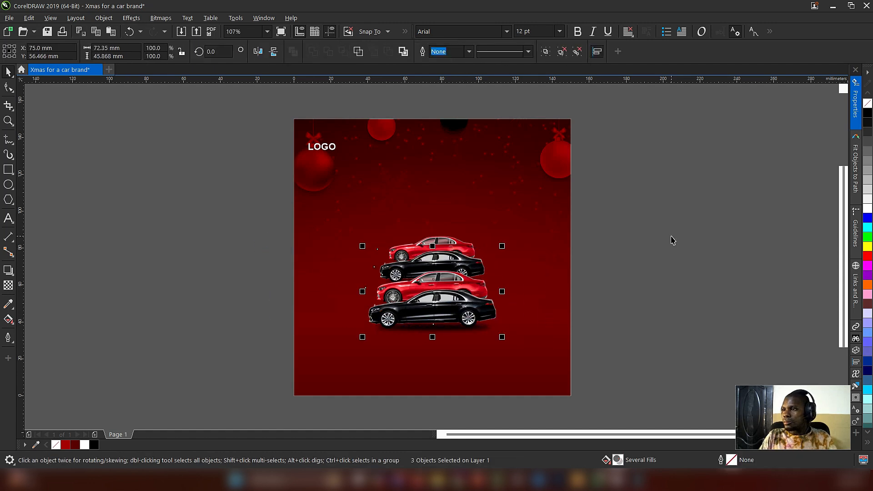
click(446, 238)
Step: Place a copy of the bottom black car, about 48.9 mm wide, on top of the stack behind the upper red car
click(486, 307)
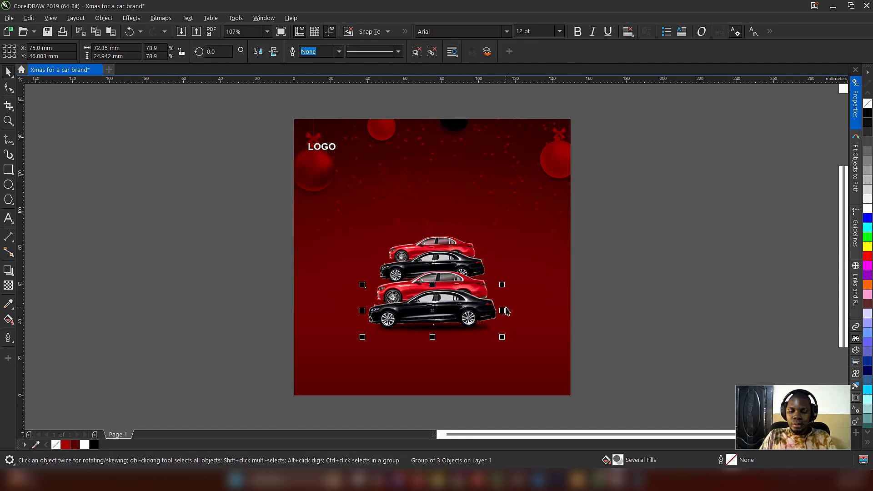
drag(502, 285, 478, 291)
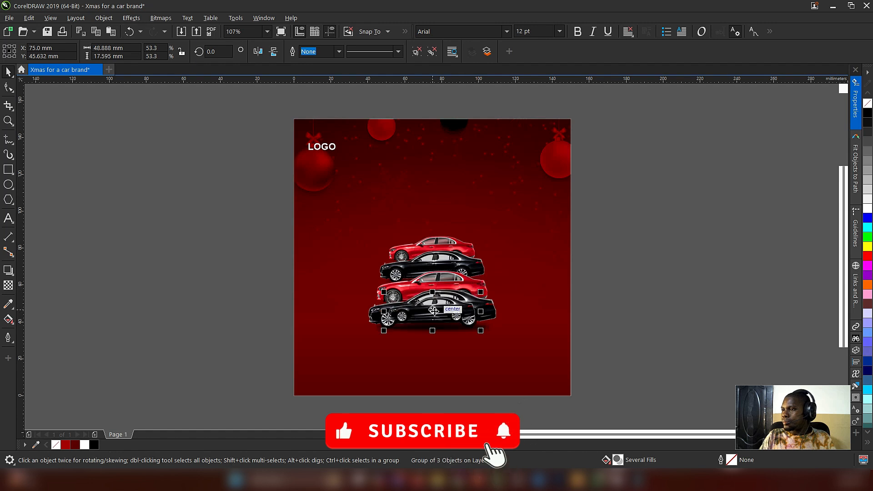
drag(433, 311, 438, 235)
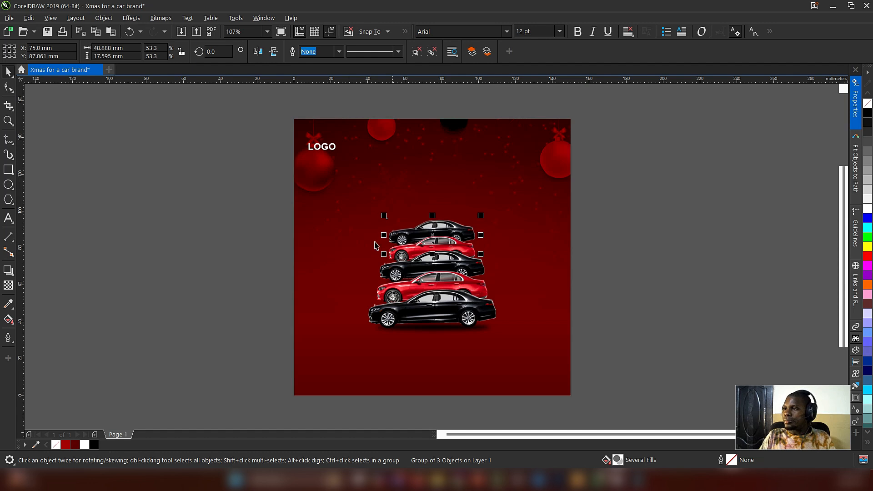
drag(219, 191, 626, 378)
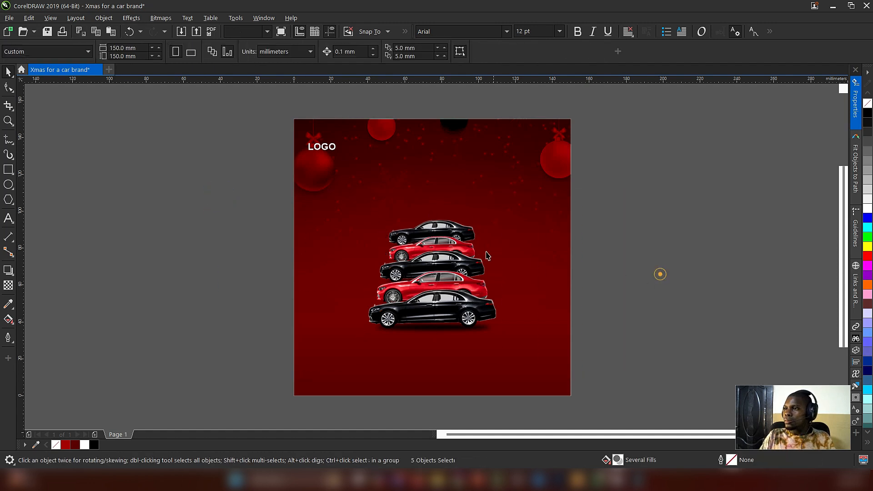
Step: Duplicate the lower red car to the top of the stack and scale the copy to about 41.4 mm wide
click(465, 249)
click(468, 244)
click(467, 243)
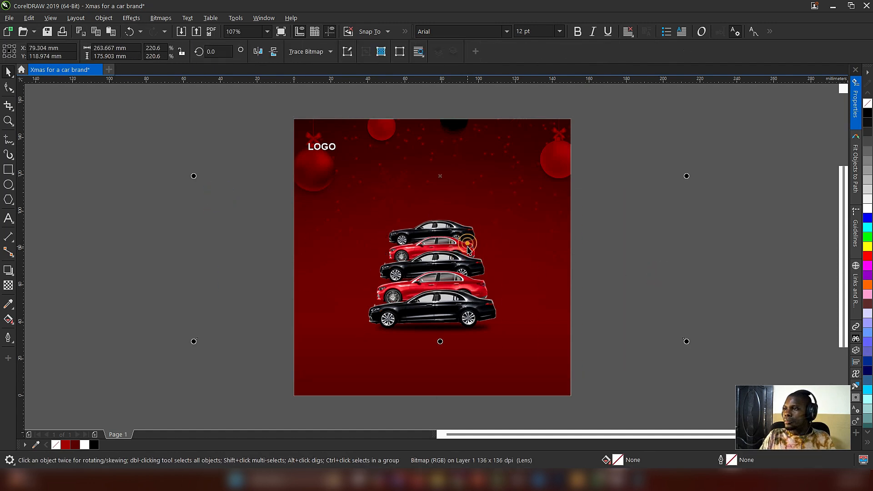
click(467, 246)
click(476, 281)
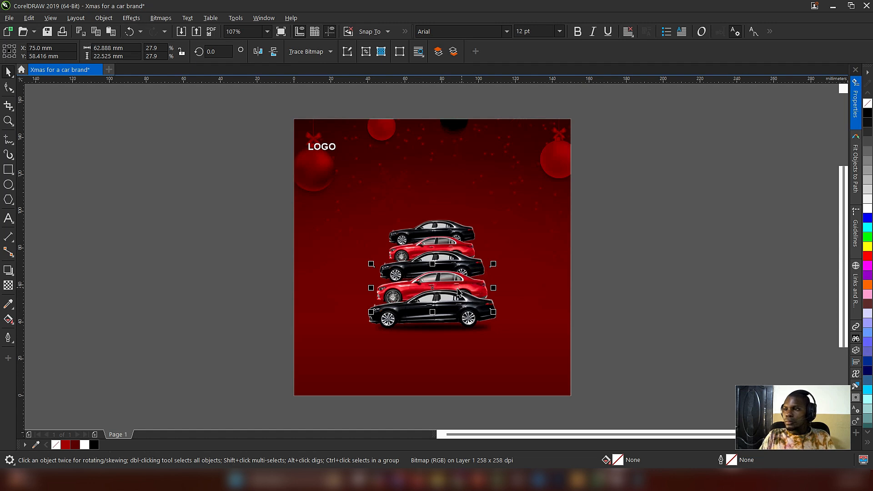
drag(433, 289, 438, 212)
right_click(438, 211)
drag(494, 186, 476, 200)
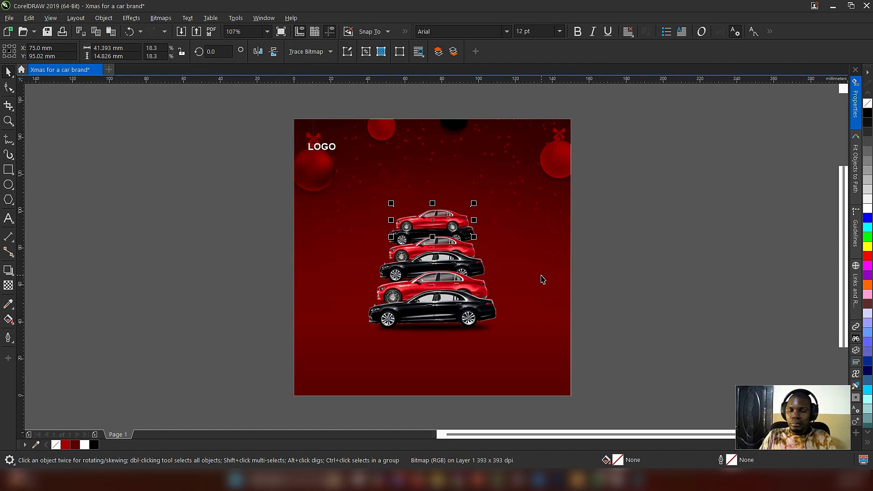
Step: Nudge the topmost red car up by 0.8 mm and order it behind the other cars but above the background
key(Up)
key(shift+Page_Down)
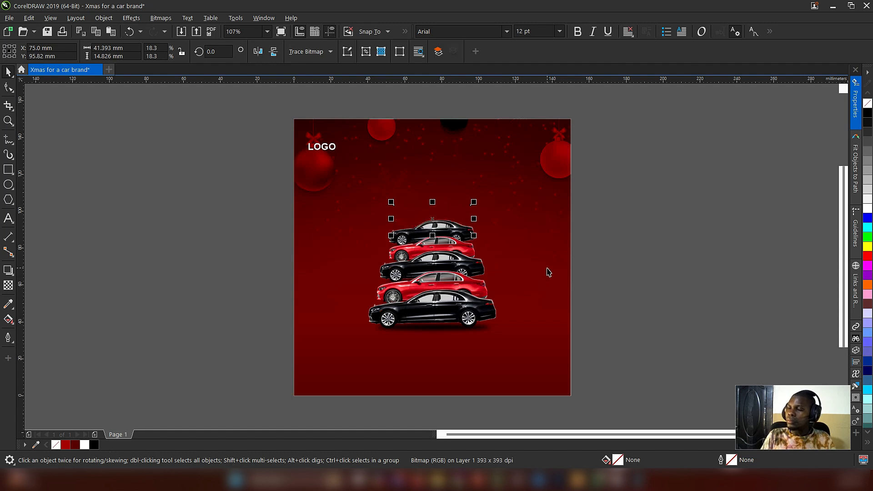
key(ctrl+Page_Up)
Step: Place a copy of the bottom black car, about 39.2 mm wide, behind the topmost red car and nudge it up by 1.6 mm
click(474, 310)
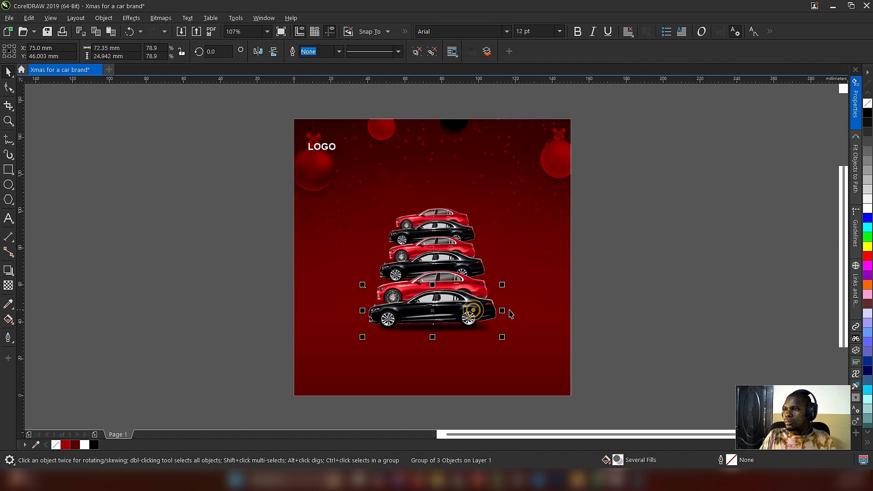
drag(504, 284, 435, 208)
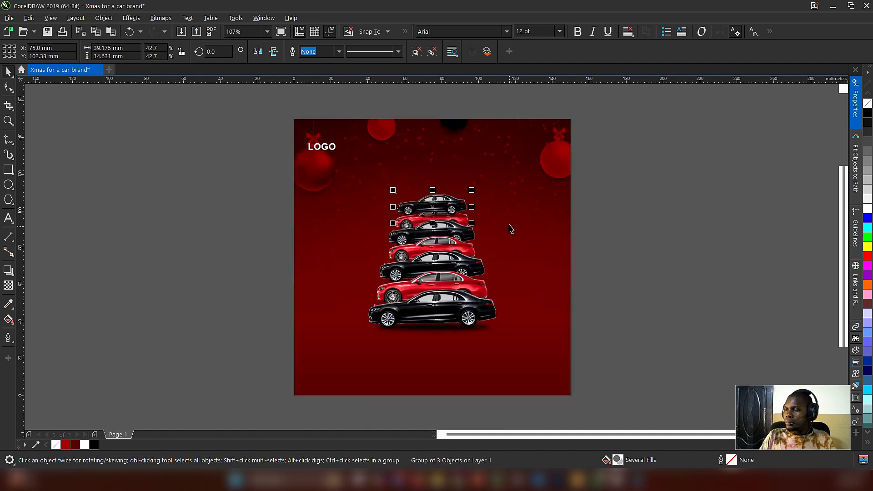
key(shift+Page_Down)
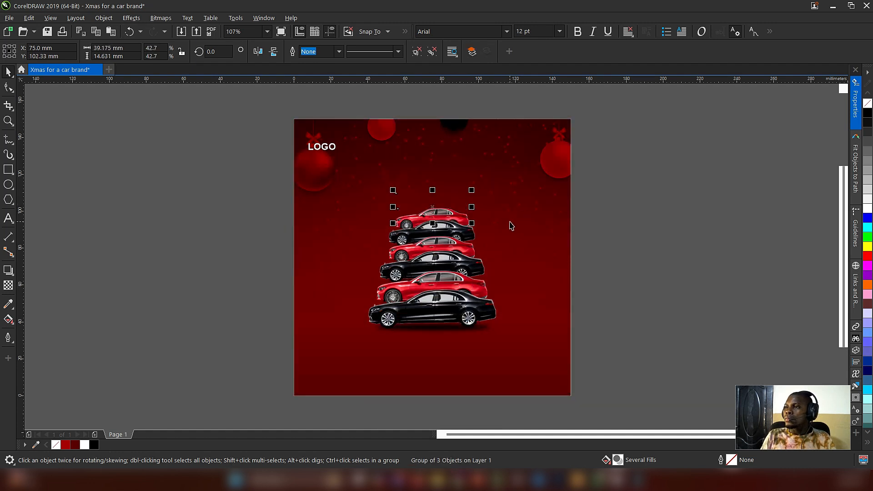
key(ctrl+z)
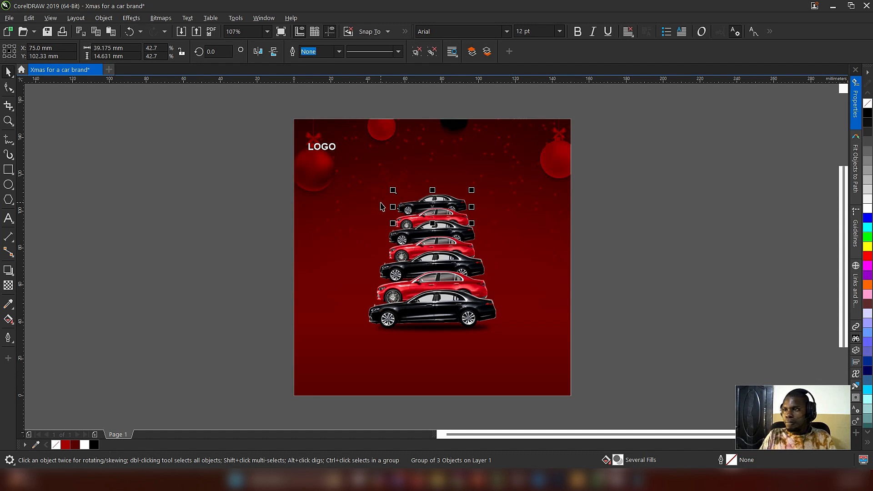
key(Up)
key(Up)
key(Up)
key(Up)
key(Up)
key(Up)
key(Up)
key(Up)
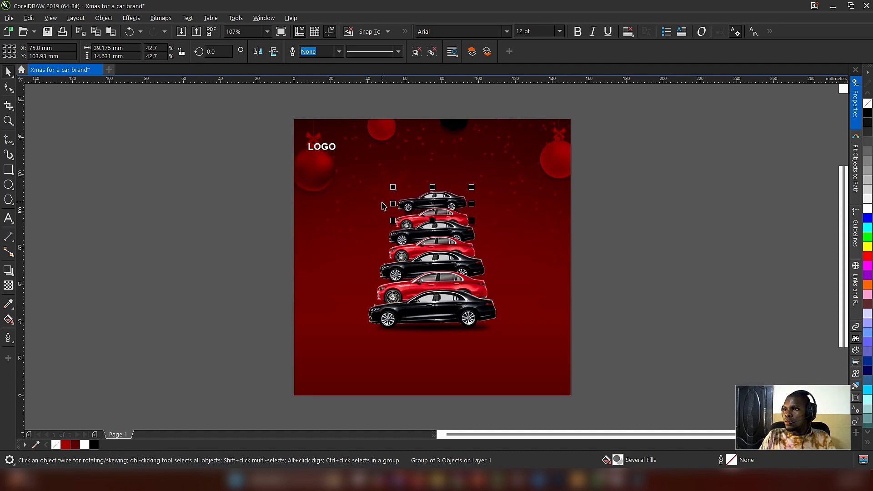
Step: Distribute the seven stacked cars vertically with equal spacing between them
drag(263, 182, 616, 357)
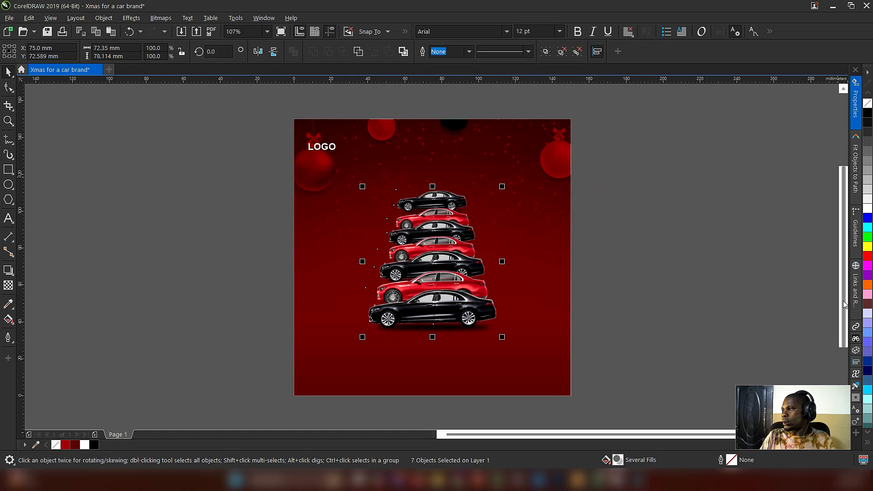
click(855, 361)
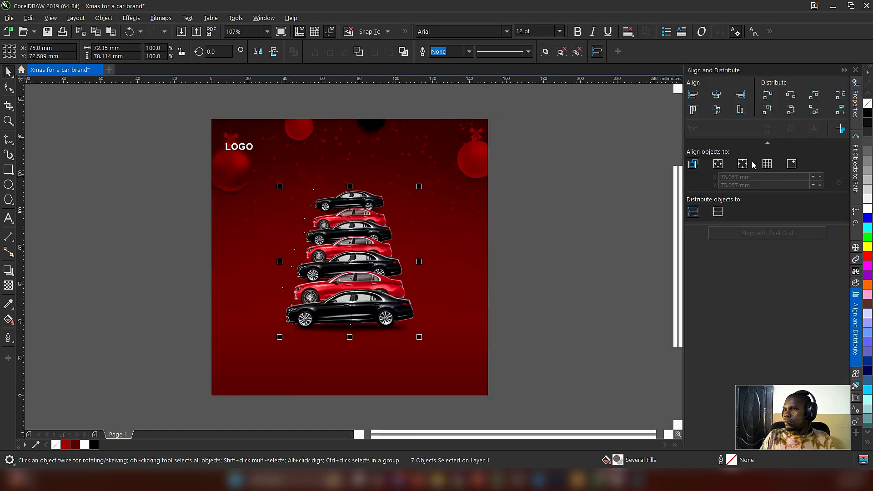
click(841, 111)
click(563, 186)
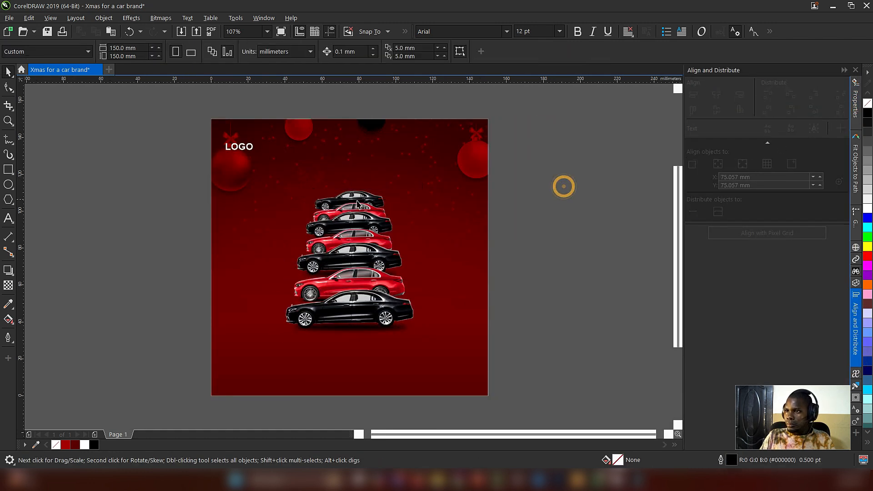
Step: Lower the middle black car slightly, and scale the top black car down while shifting it slightly upward
click(357, 245)
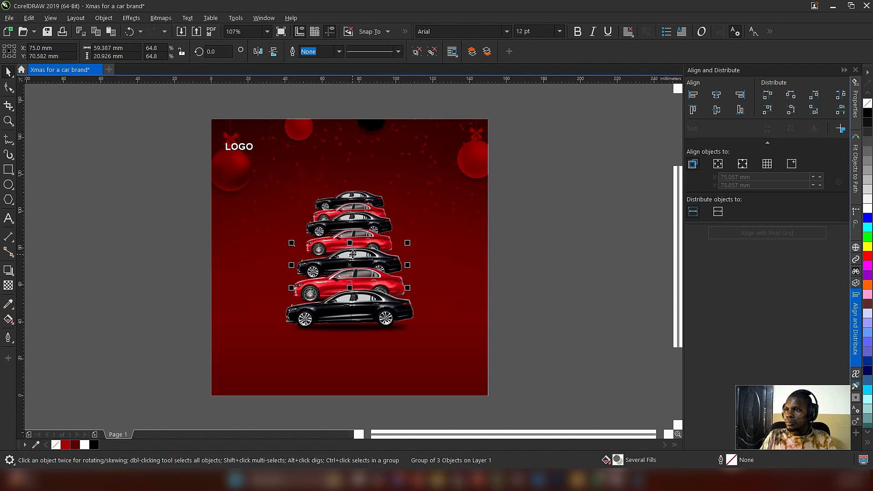
click(350, 194)
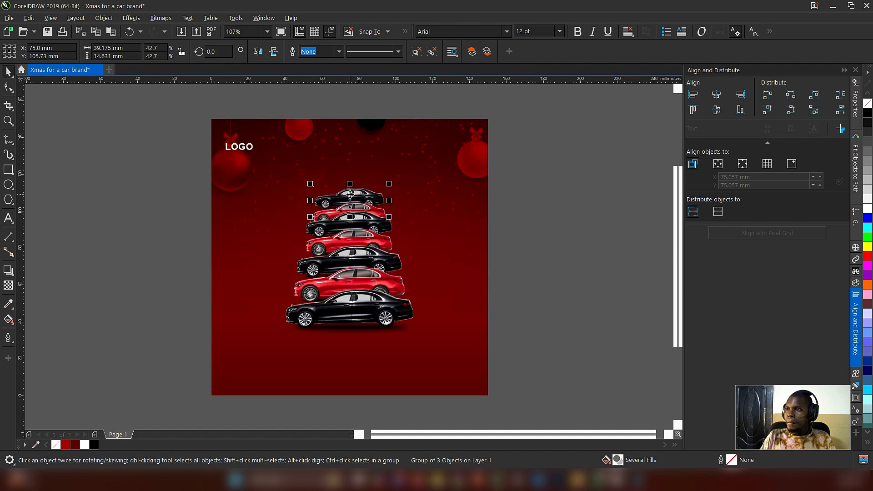
drag(350, 195, 377, 186)
Step: Scale the uppermost red car to about 37.2 mm wide and raise it to just below the top black car
click(323, 213)
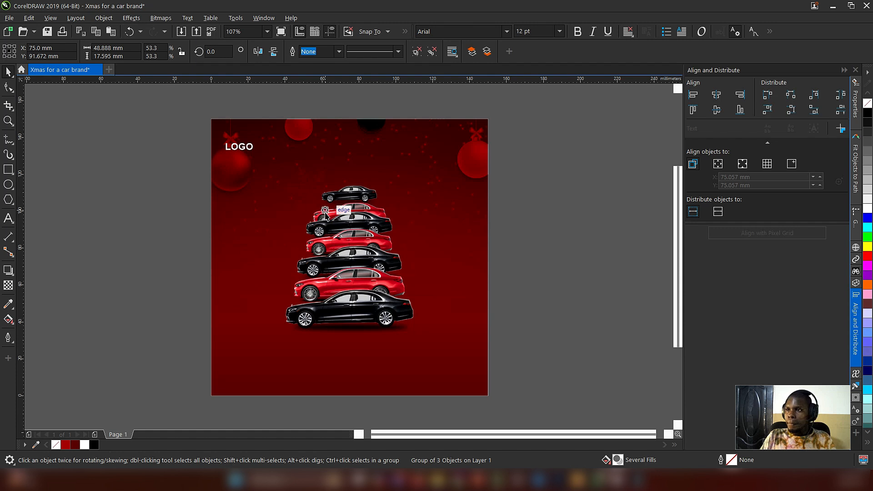
ctrl+click(326, 215)
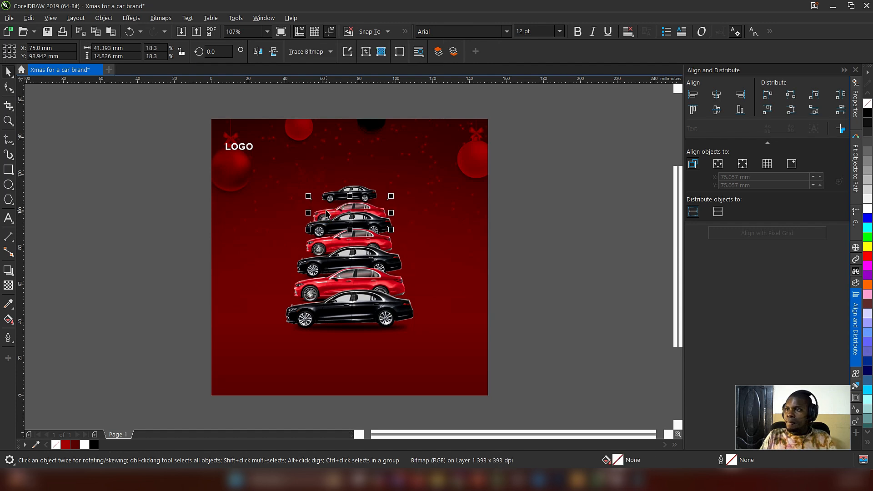
drag(326, 215, 391, 197)
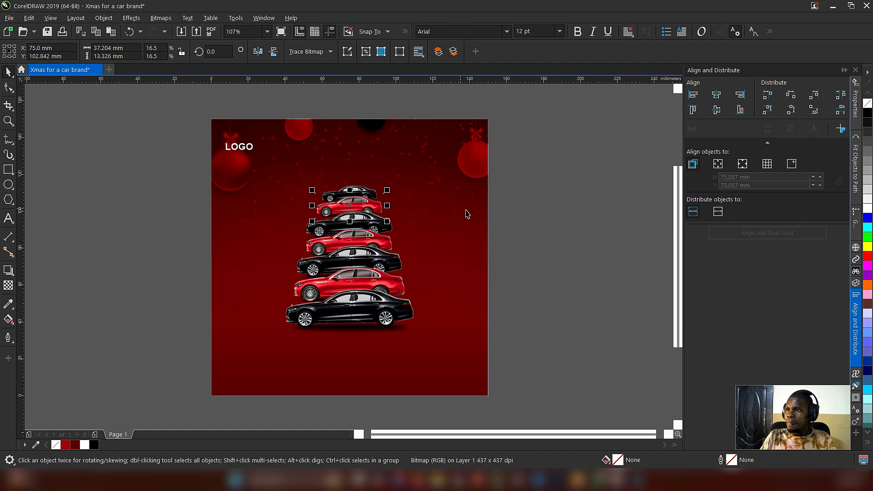
click(538, 227)
Step: Raise the upper black car 1.4 mm, and move the red and black cars beneath it up to close the gaps
click(382, 223)
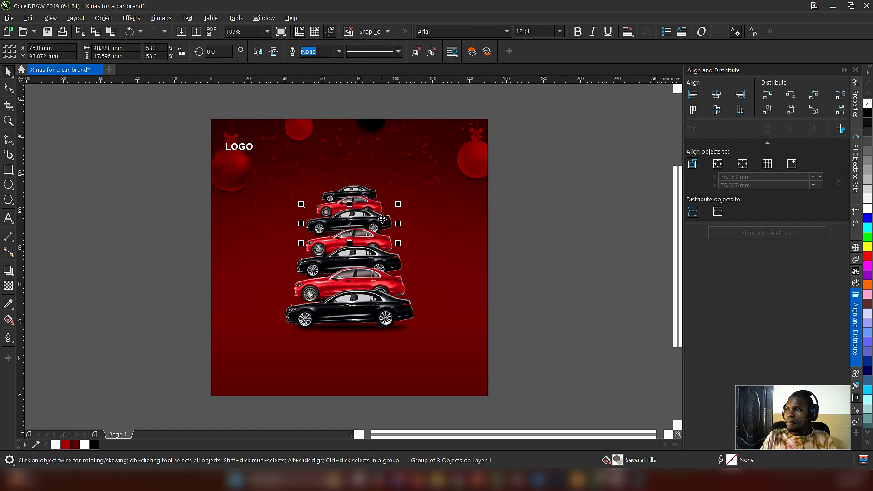
click(553, 265)
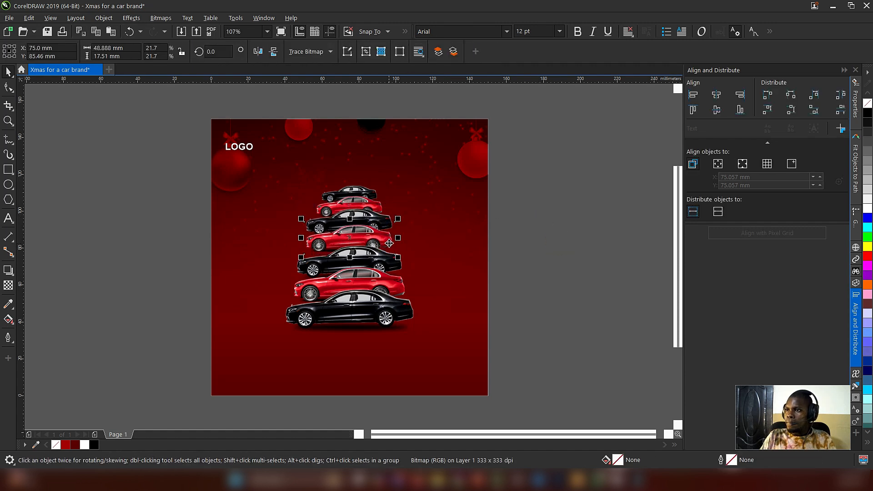
click(390, 264)
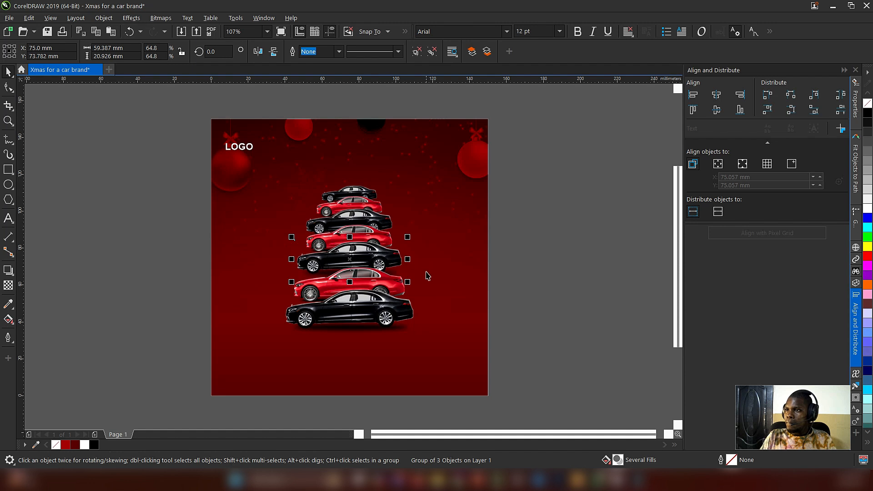
Step: Scale the black car third from the top to about 44.6 mm wide and the topmost black car to about 27.1 mm wide
click(374, 219)
drag(400, 203, 397, 204)
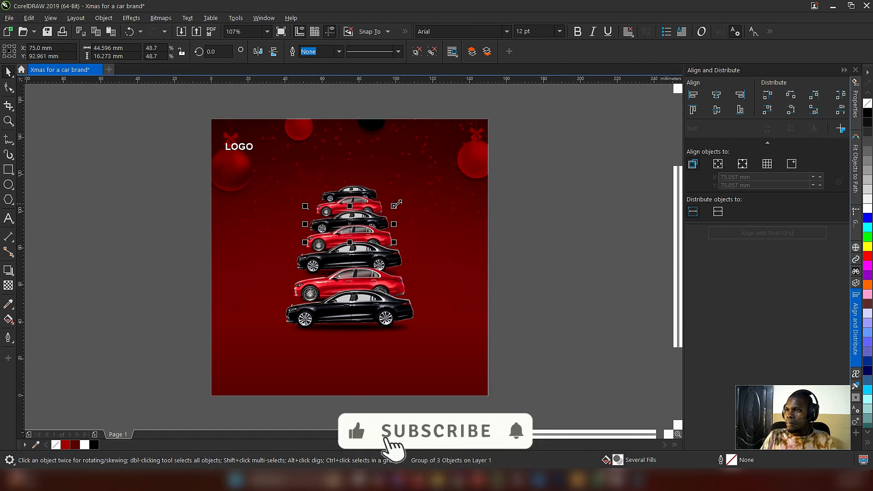
click(574, 188)
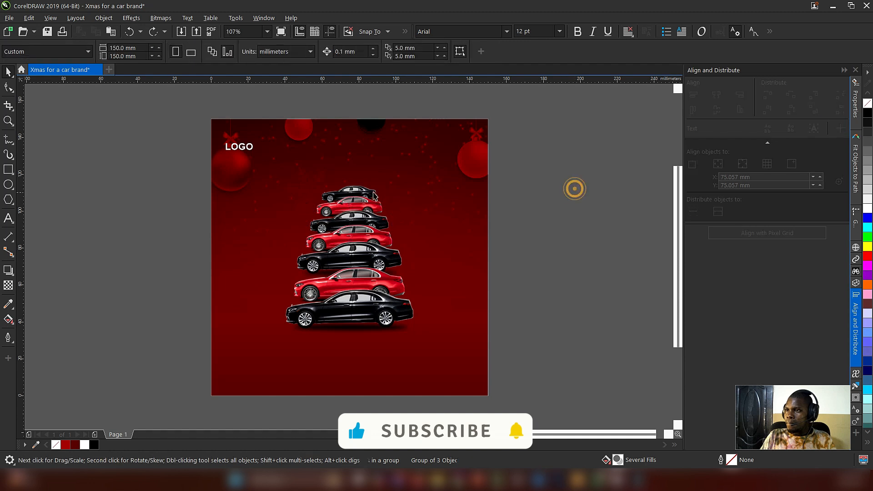
click(374, 195)
drag(381, 184, 379, 181)
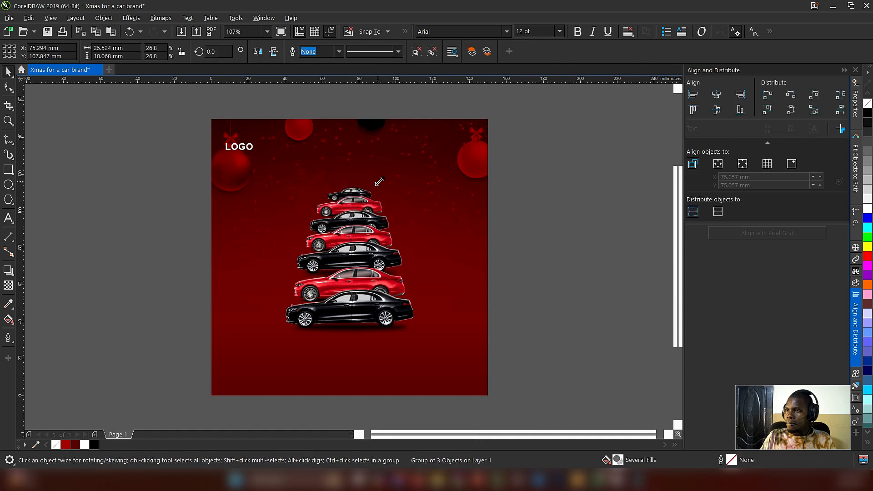
click(522, 204)
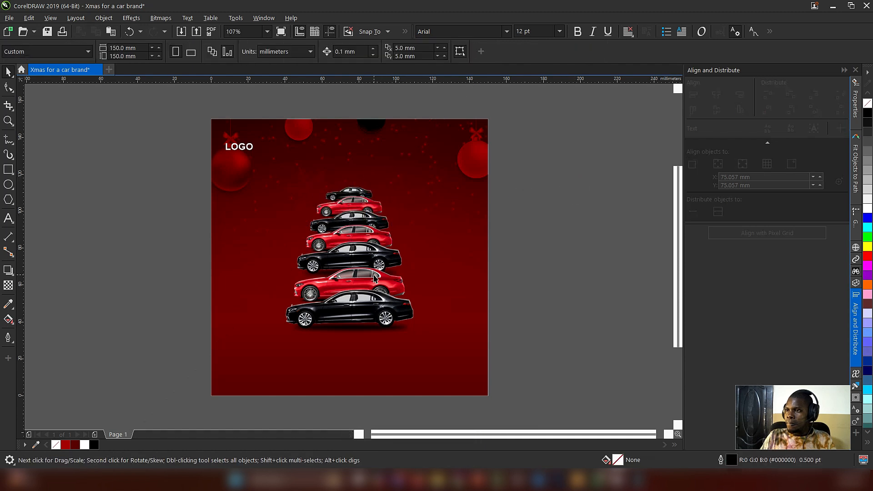
Step: Move the lowest red car up slightly and raise the bottom black car 1.8 mm to tighten the stack
click(385, 306)
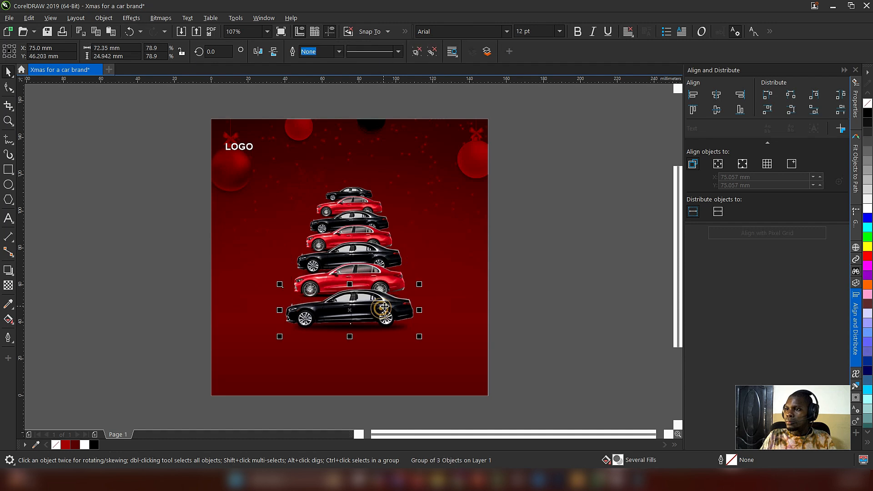
drag(384, 307, 384, 303)
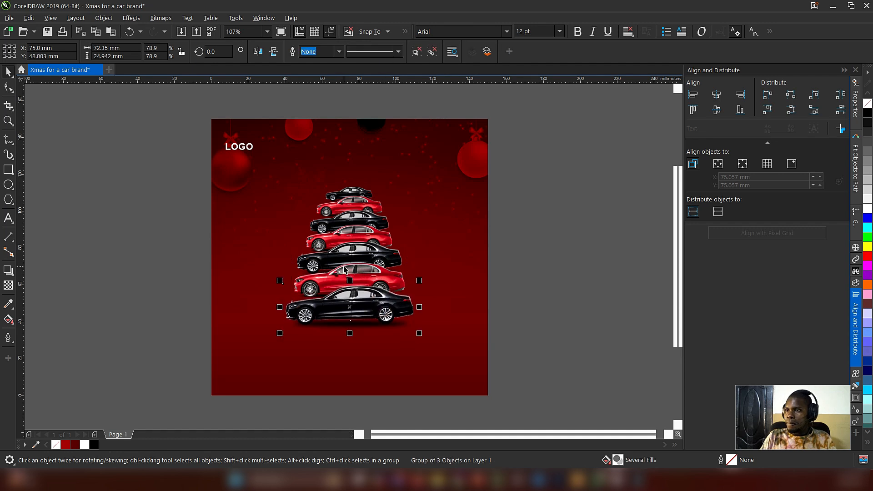
drag(157, 175, 542, 351)
click(560, 286)
drag(155, 170, 463, 313)
click(518, 238)
click(365, 194)
click(667, 211)
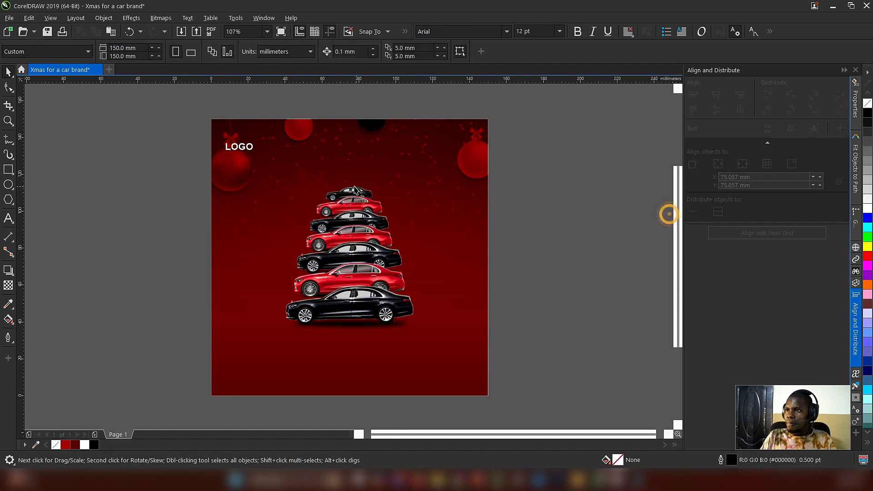
click(349, 186)
click(497, 220)
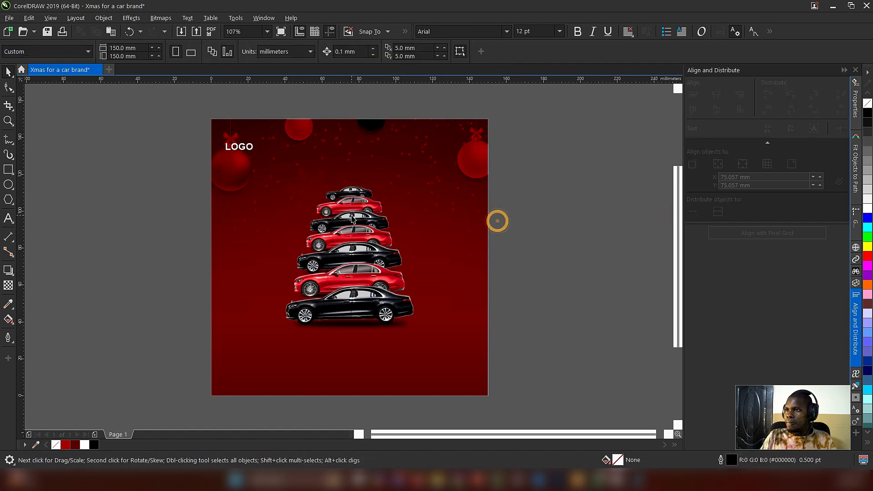
Step: Nudge the black car third from the top up about 0.5 mm and the middle black car down about 0.5 mm
click(352, 215)
key(Up)
key(Up)
key(Up)
key(Up)
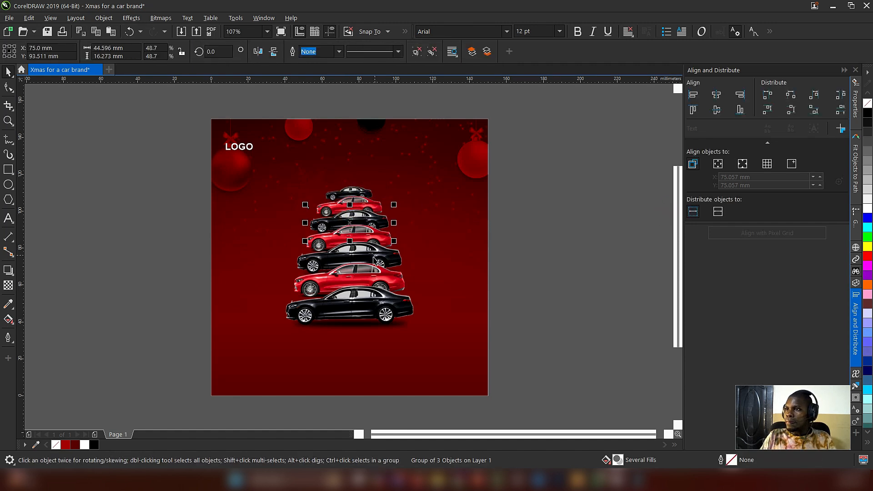
click(331, 257)
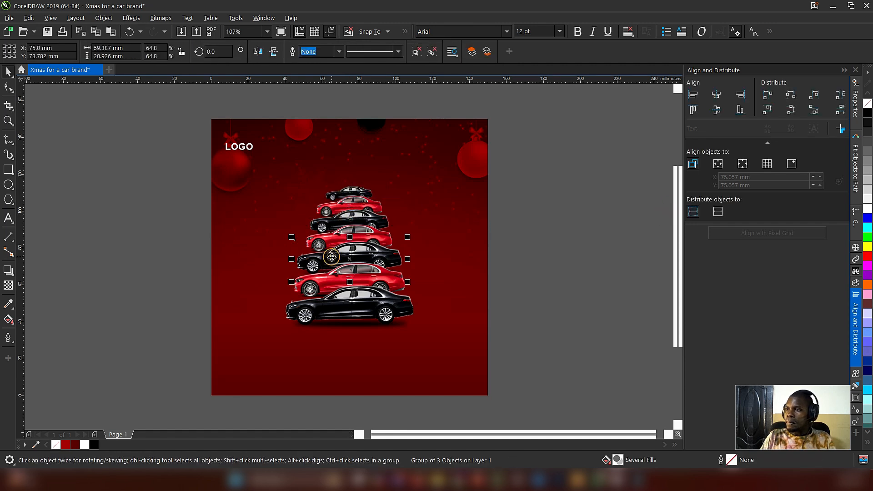
Step: Enlarge the bottom black car to about 76.7 mm wide and centre it horizontally on the background
click(386, 311)
drag(419, 333, 428, 335)
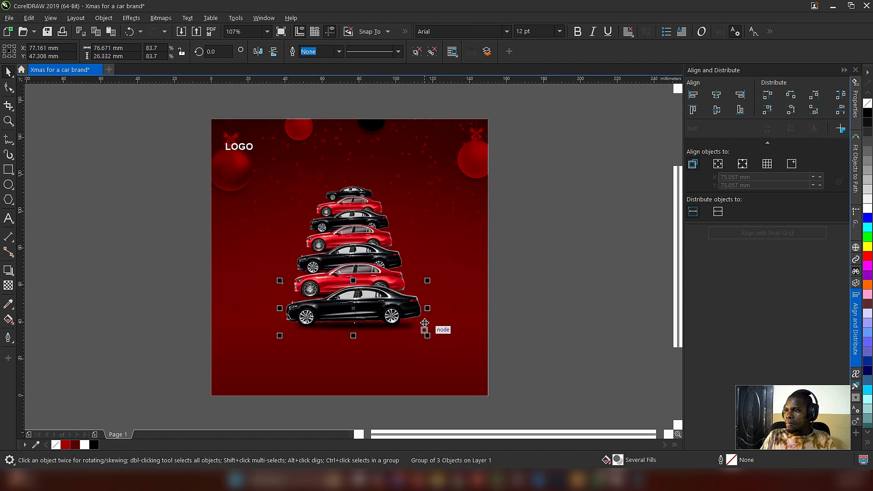
shift+click(472, 277)
key(c)
click(544, 260)
Step: Nudge the black car third from the top slightly down
click(358, 292)
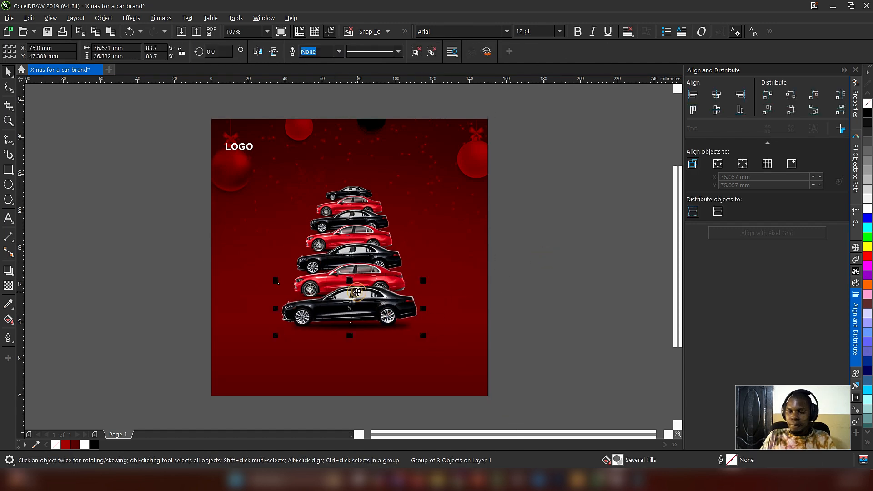
ctrl+click(322, 275)
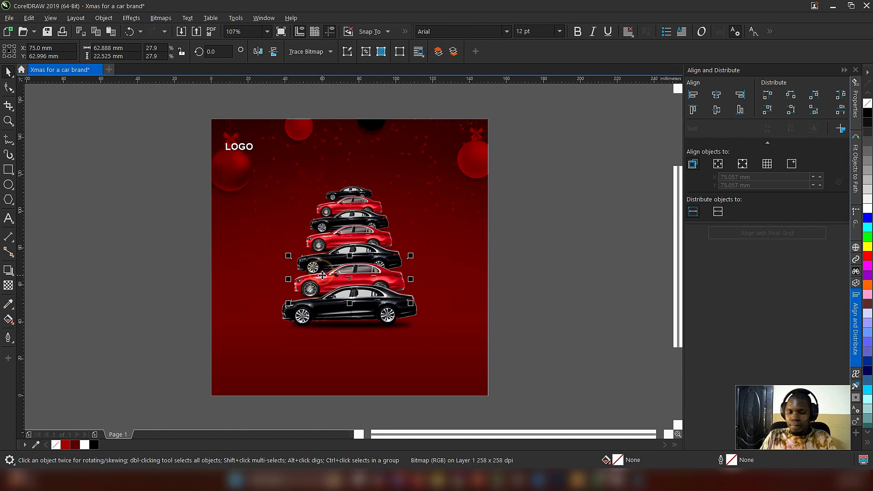
ctrl+click(326, 238)
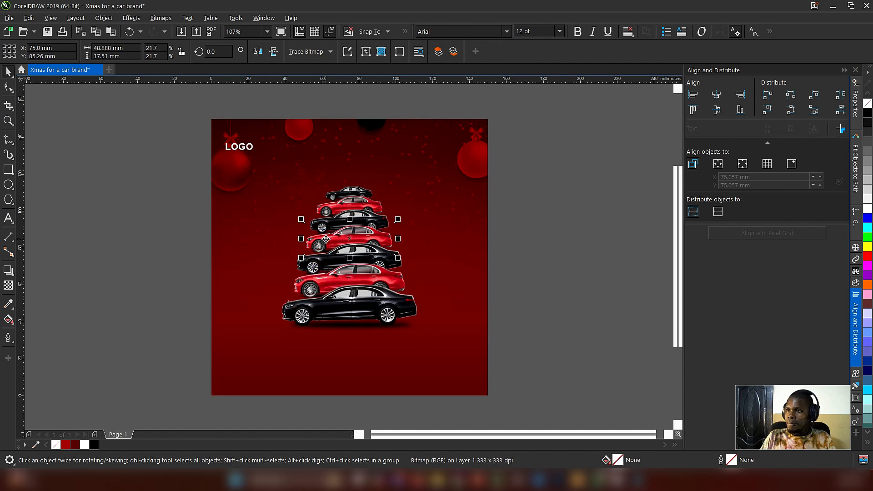
click(369, 216)
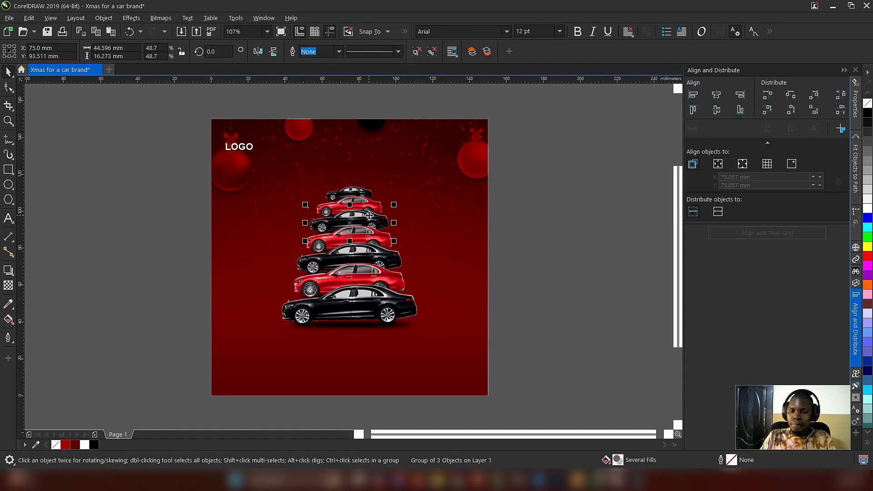
key(Down)
key(Down)
key(Down)
key(Down)
click(154, 197)
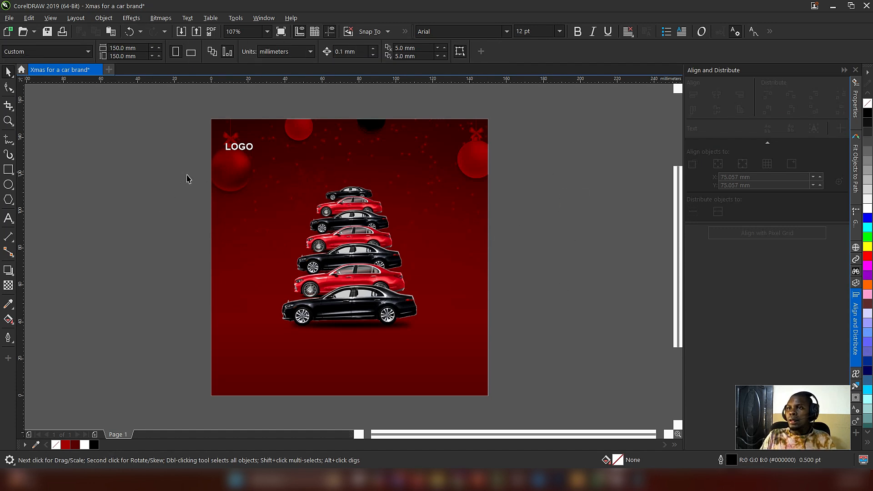
drag(186, 176, 539, 354)
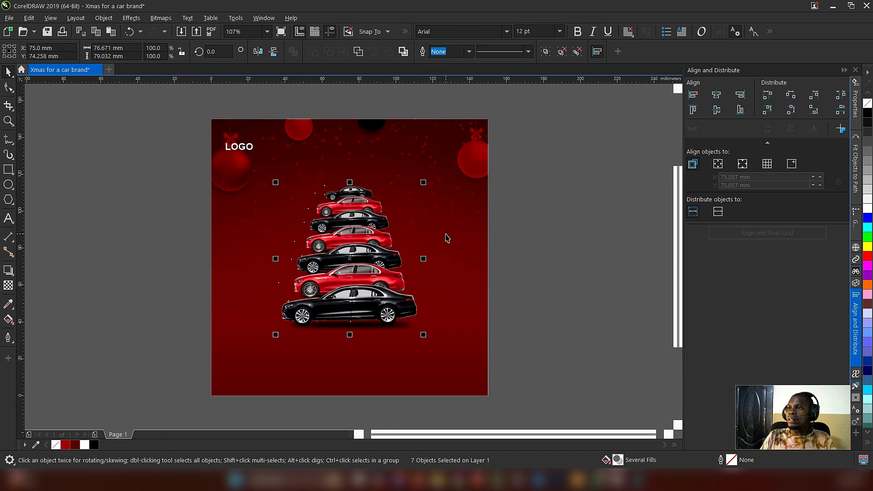
click(445, 231)
click(576, 218)
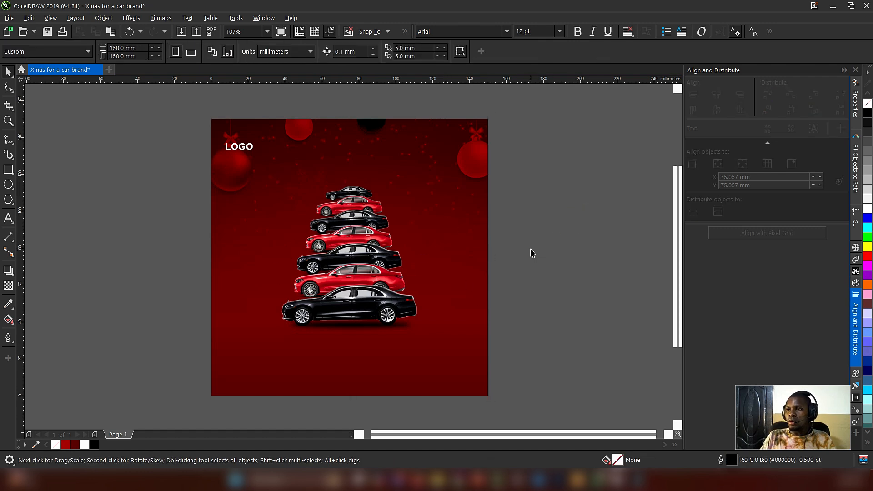
click(344, 191)
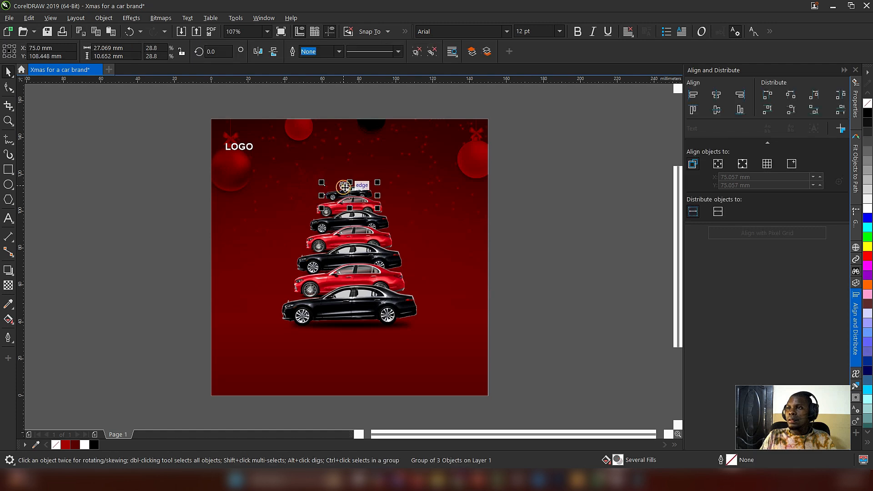
click(552, 195)
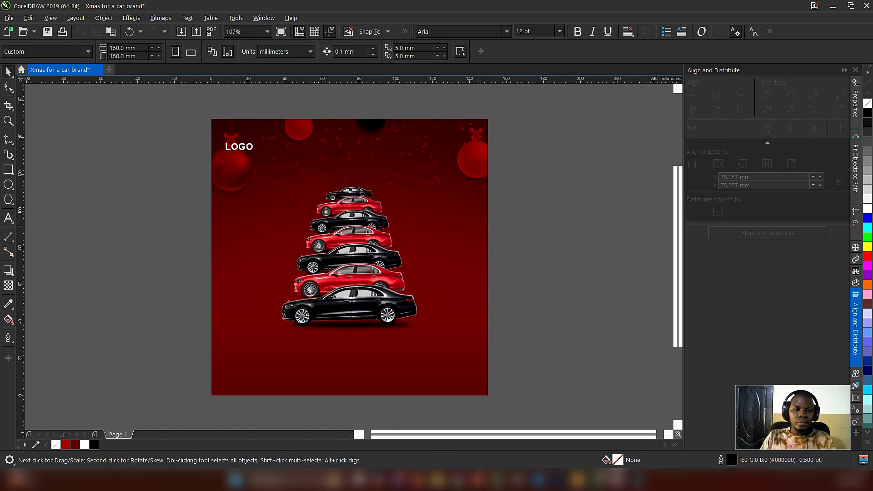
Step: Add a gold star image about 18.2 mm wide, centred just above the topmost car, and fine-tune its vertical position
key(alt+Tab)
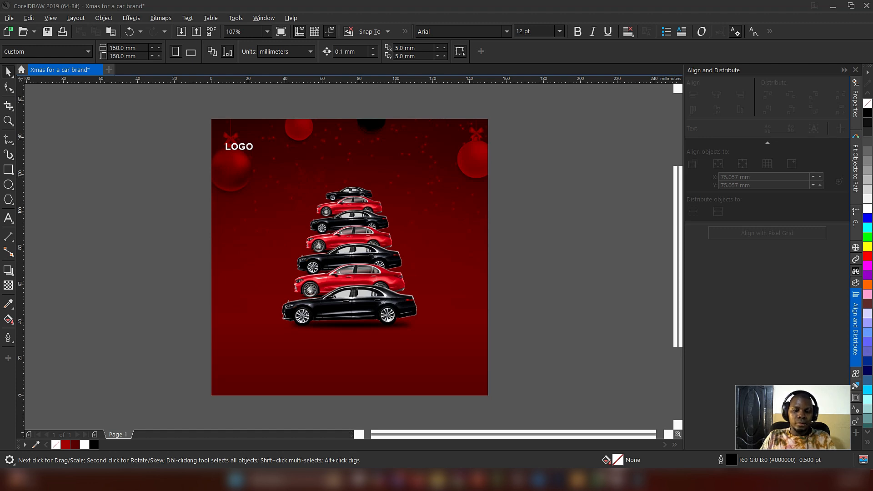
drag(145, 251, 370, 155)
click(524, 195)
click(351, 177)
key(Up)
key(Up)
key(Up)
key(Up)
key(Up)
key(Up)
key(Up)
key(Up)
key(Up)
key(Up)
key(Up)
key(Up)
key(Up)
key(Up)
click(456, 233)
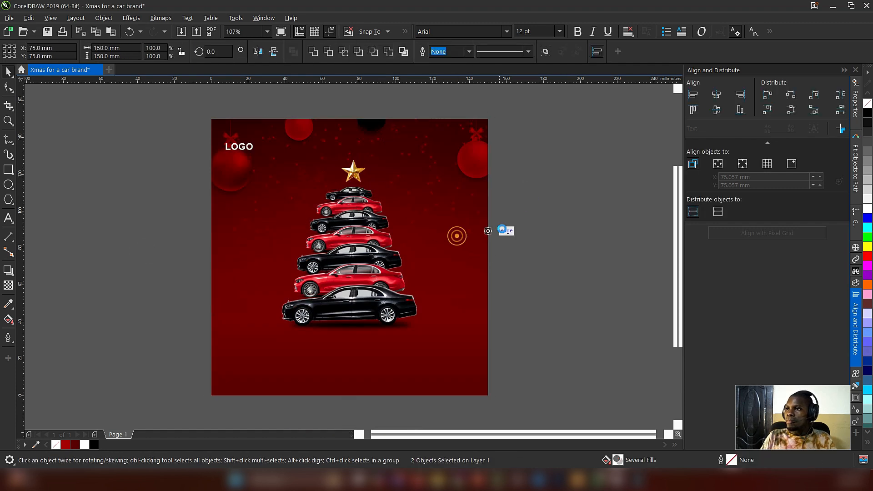
click(358, 167)
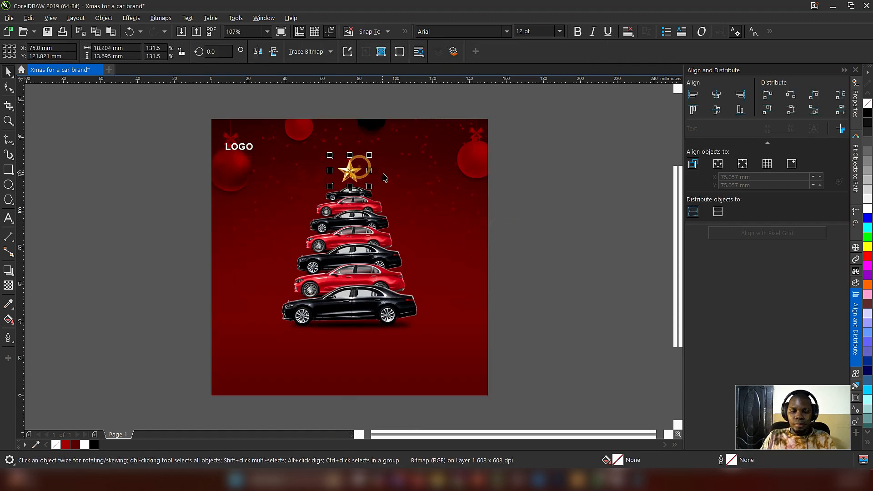
click(587, 200)
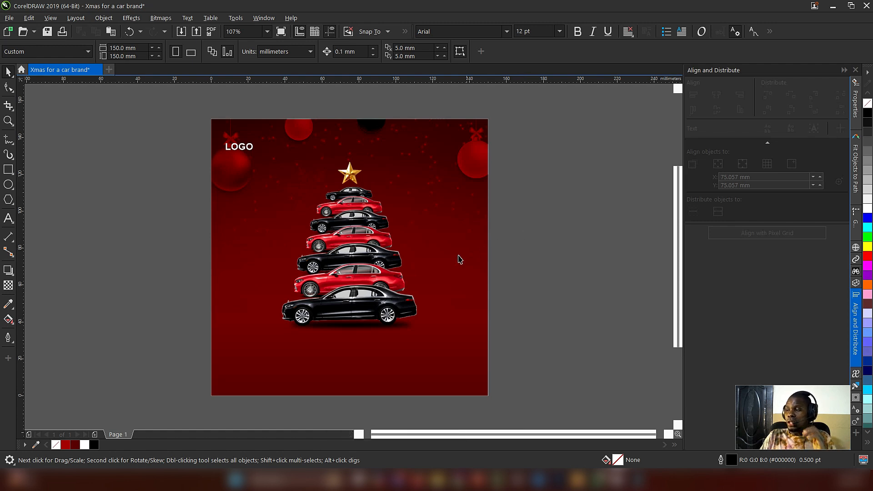
Step: Apply a Gaussian Blur with a radius of about 8.9 pixels to a star at the top of the tree
click(355, 177)
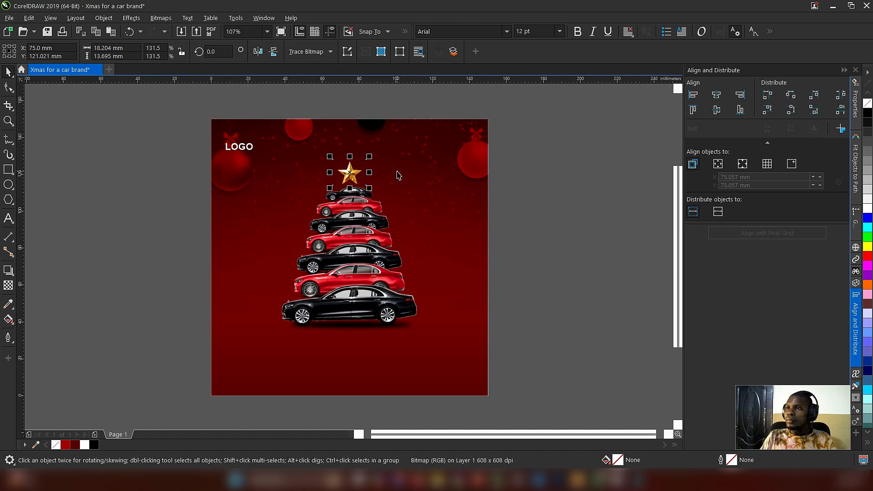
click(131, 18)
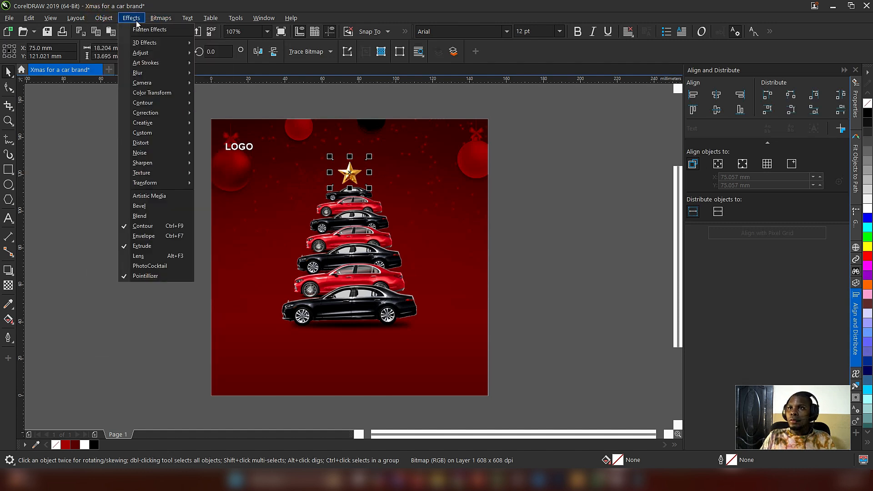
mouse_move(155, 76)
click(234, 85)
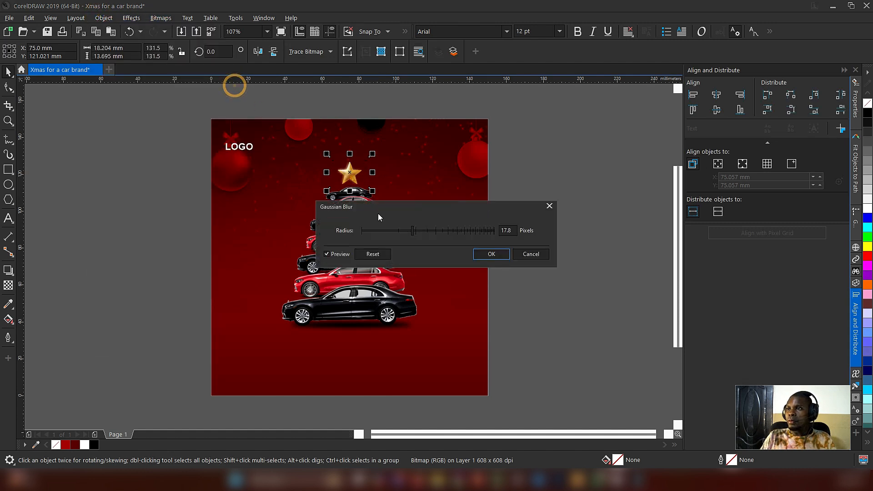
drag(443, 208, 498, 225)
click(451, 248)
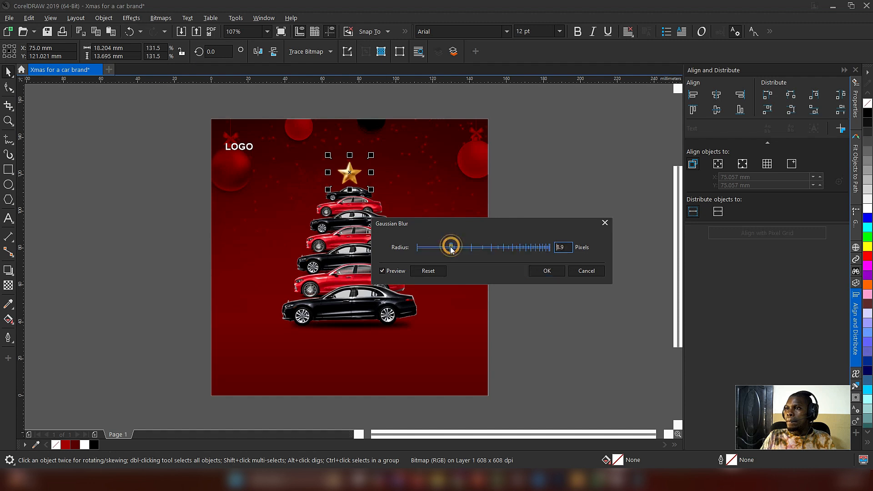
click(547, 271)
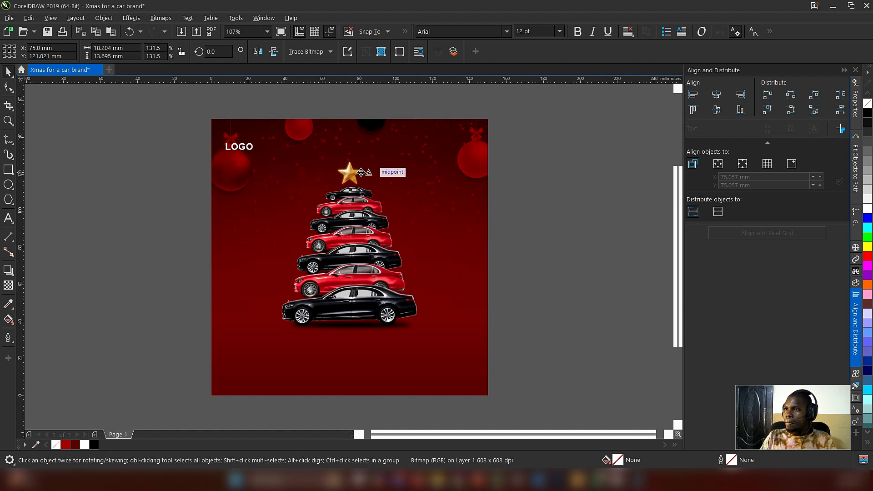
Step: Enlarge the blurred star to about 28.6 mm wide around its centre and place it behind the sharp star as a glow
drag(370, 190, 379, 196)
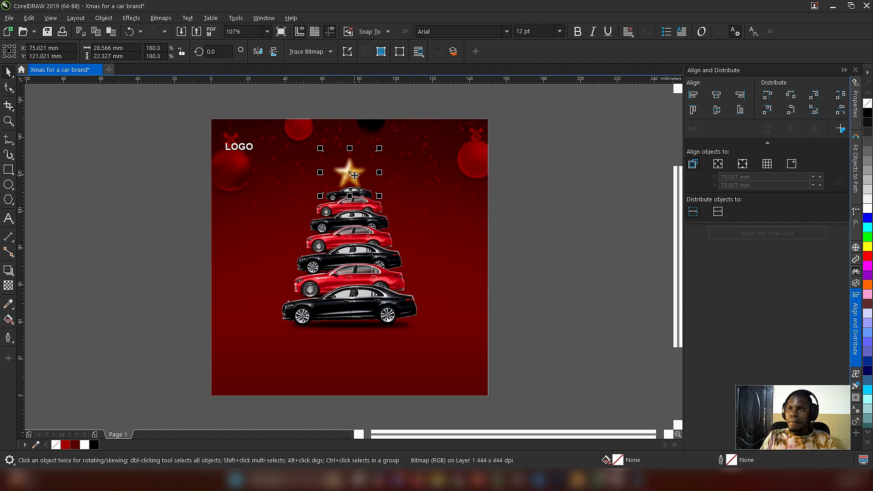
key(ctrl+z)
click(551, 199)
click(366, 168)
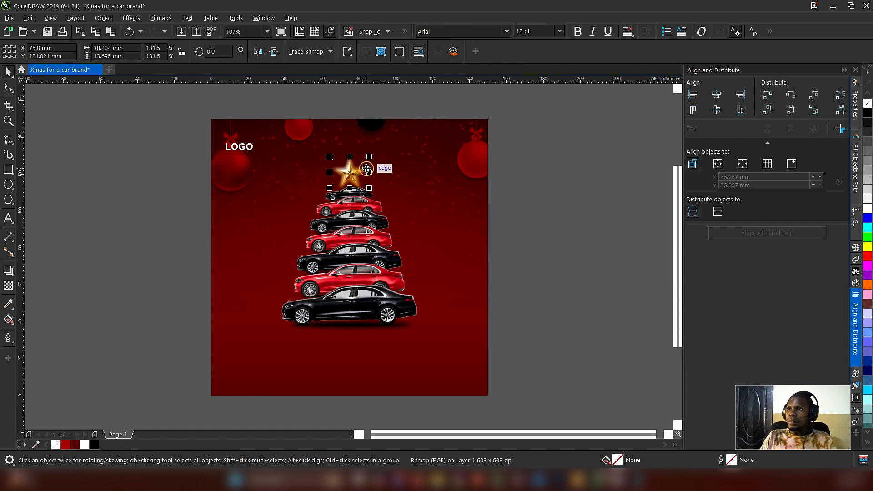
key(F2)
drag(246, 112, 417, 209)
key(F4)
click(543, 202)
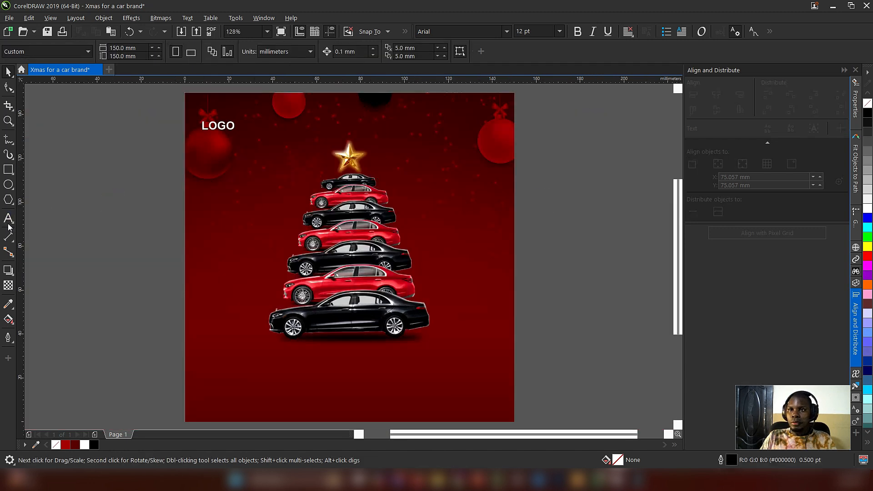
Step: Add the artistic text "Merry Christmas" below the bottom car
click(8, 218)
click(245, 365)
text(mERRY)
key(ctrl+a)
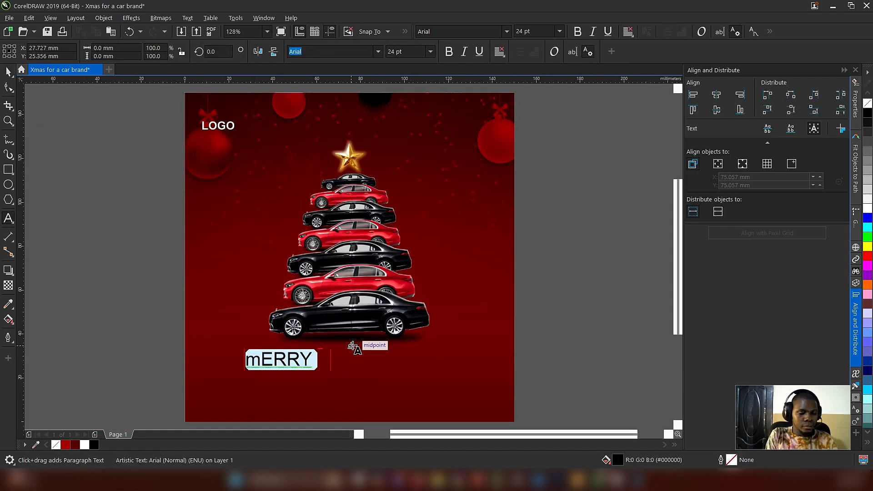
text(Merry Christmas)
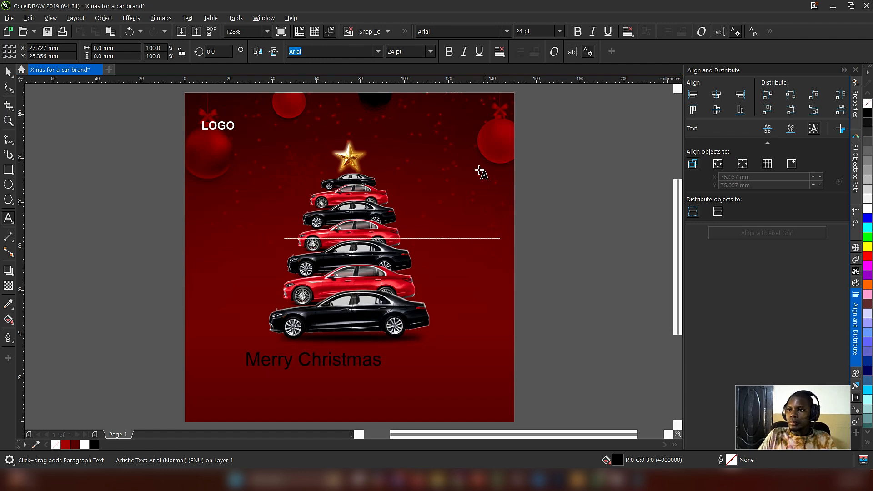
key(Escape)
Step: Centre the Merry Christmas text horizontally on the background rectangle
click(3, 72)
shift+click(457, 354)
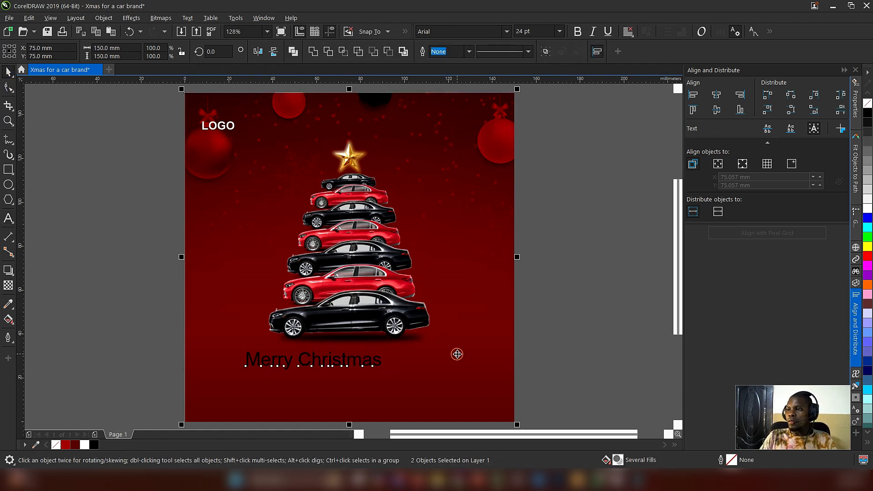
key(c)
shift+click(457, 346)
click(419, 377)
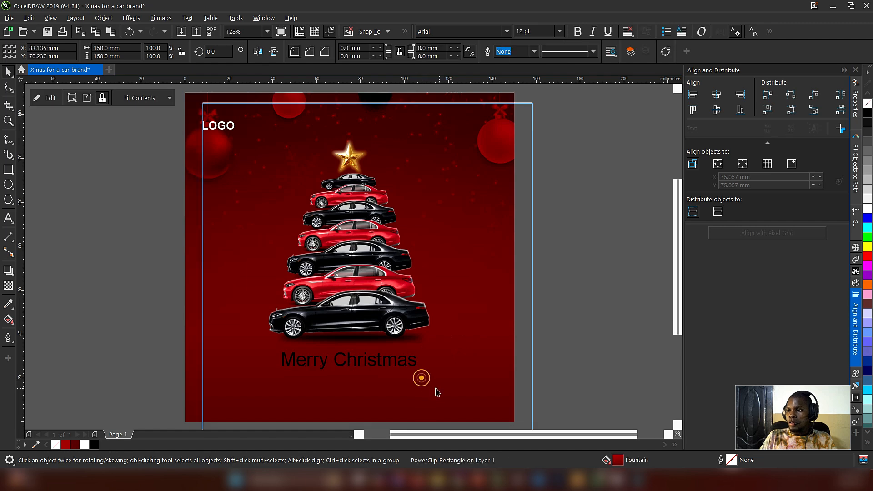
click(563, 353)
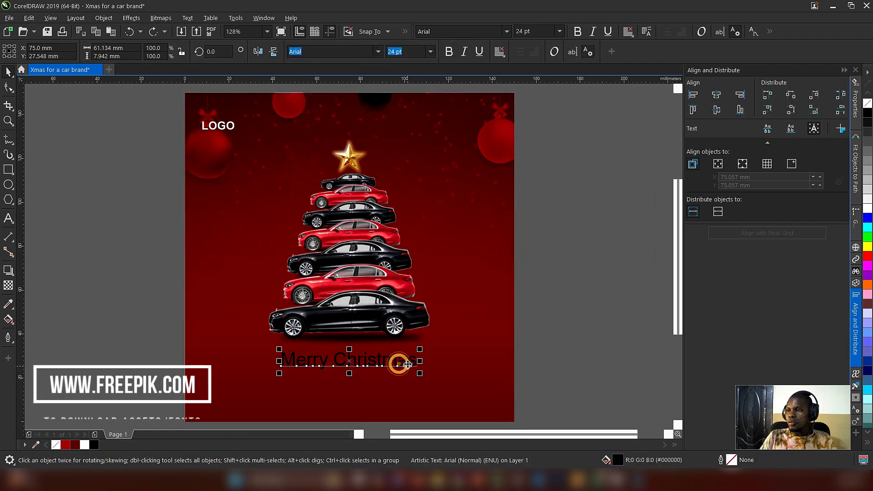
Step: Enlarge the Merry Christmas text to about 76.7 mm wide and centre it horizontally on the background again
drag(400, 364, 452, 389)
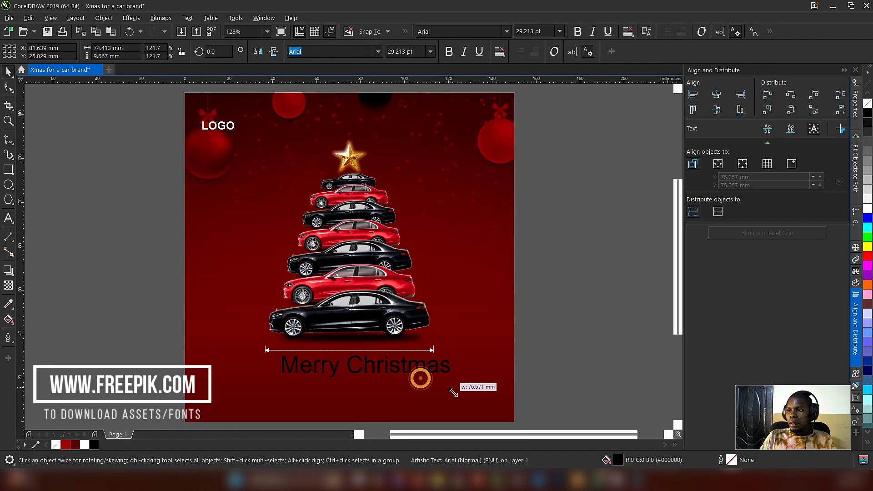
shift+click(473, 383)
key(c)
click(564, 350)
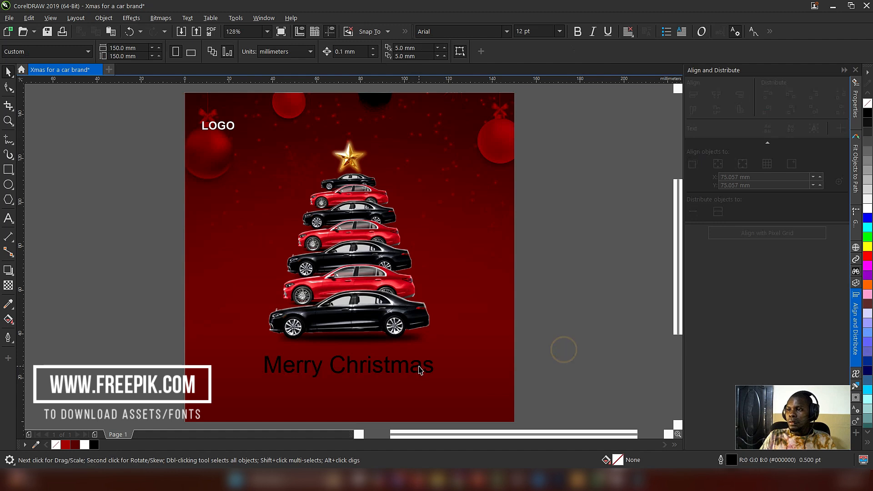
Step: Set the Merry Christmas text in the "christmas" font and fill it with white
click(414, 365)
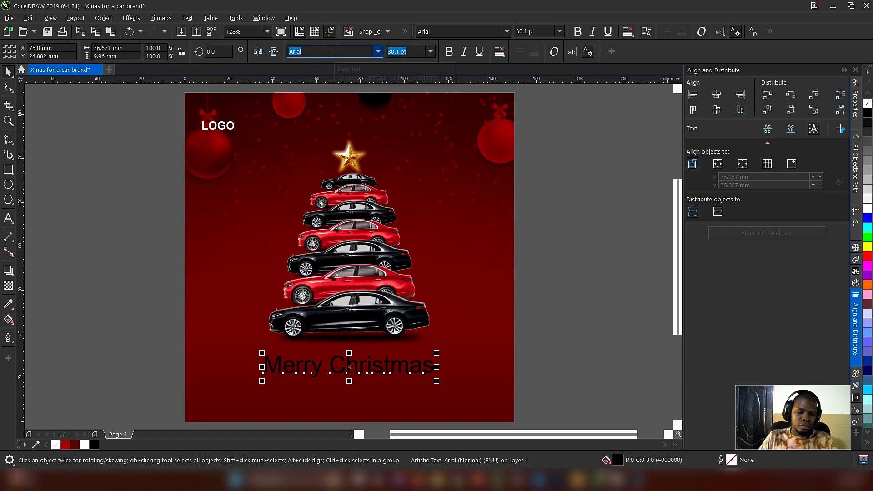
text(christmas)
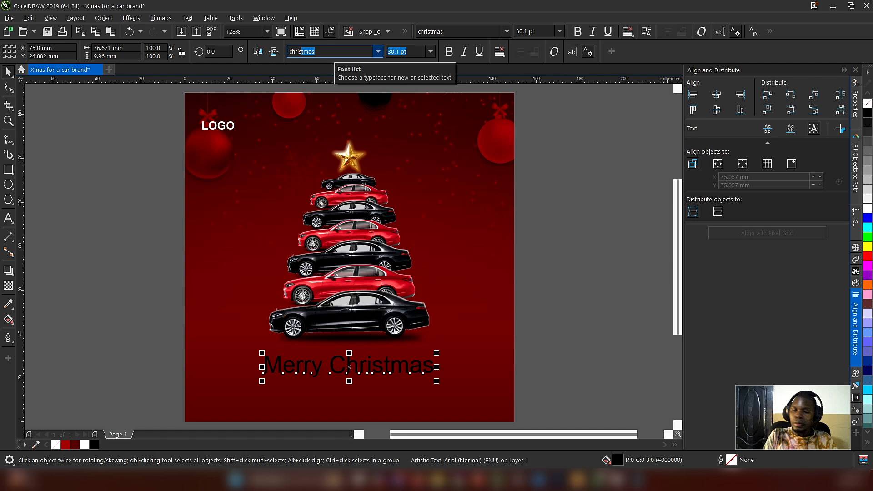
key(Return)
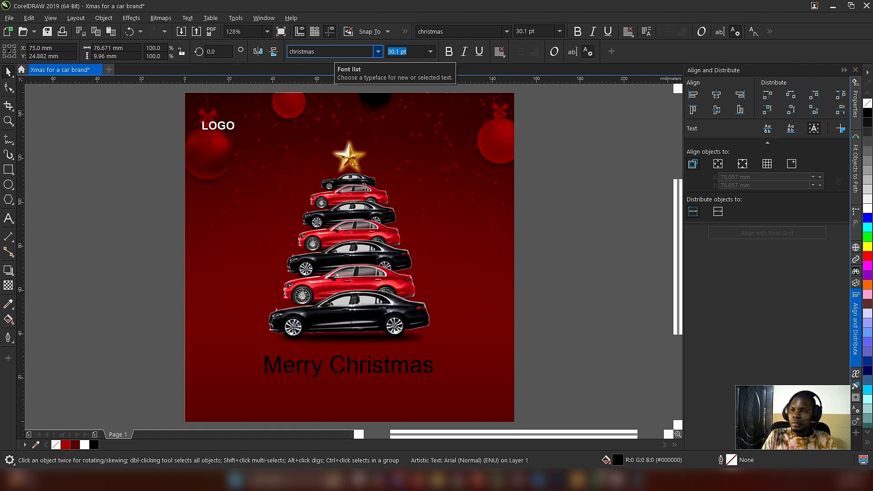
click(866, 210)
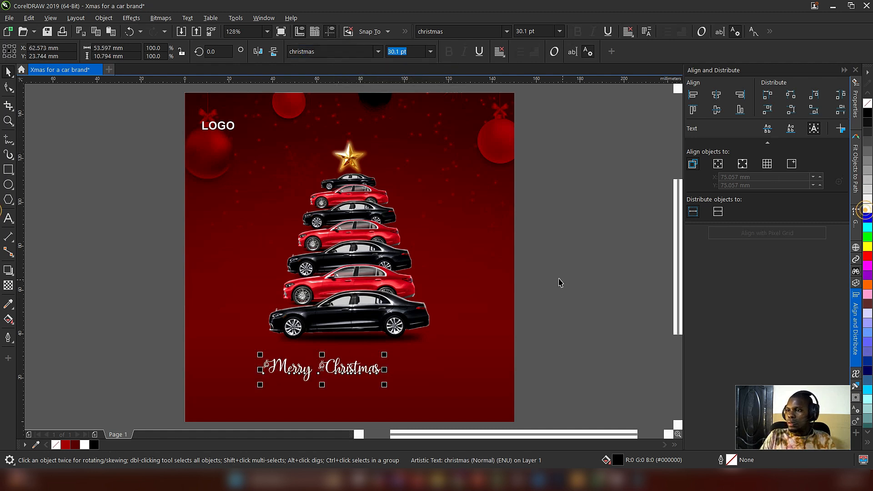
Step: Scale the white script heading up to about 76.7 mm wide and realign it to the background's horizontal centre
drag(384, 385, 412, 395)
shift+click(470, 384)
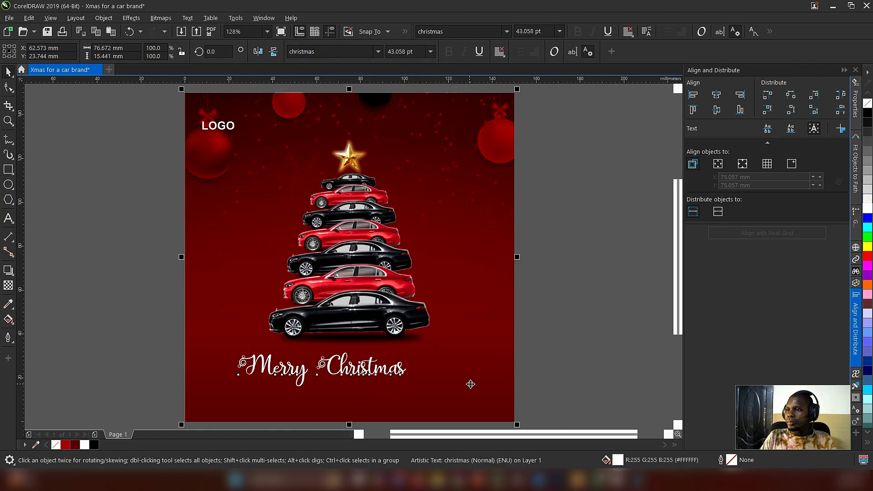
key(c)
shift+click(484, 380)
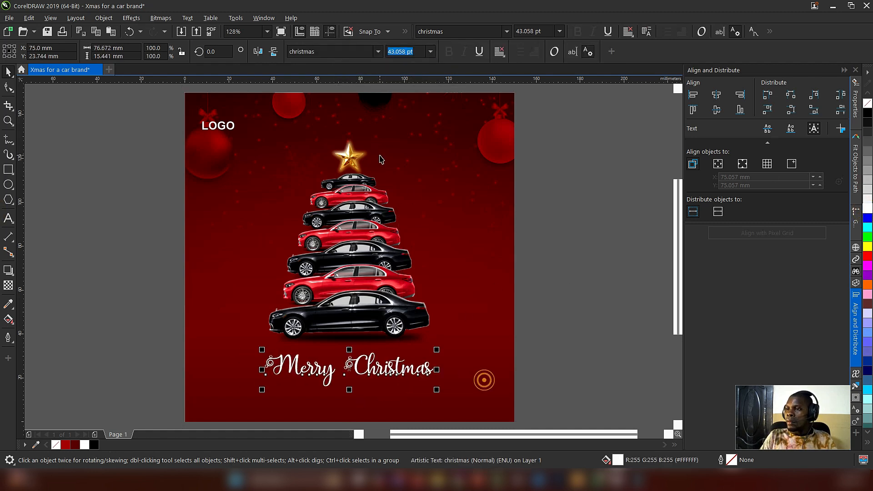
Step: Change the heading's font to Christmas Time Star Personal Us, reduce it to about 84.2 mm wide and centre it on the background
click(378, 51)
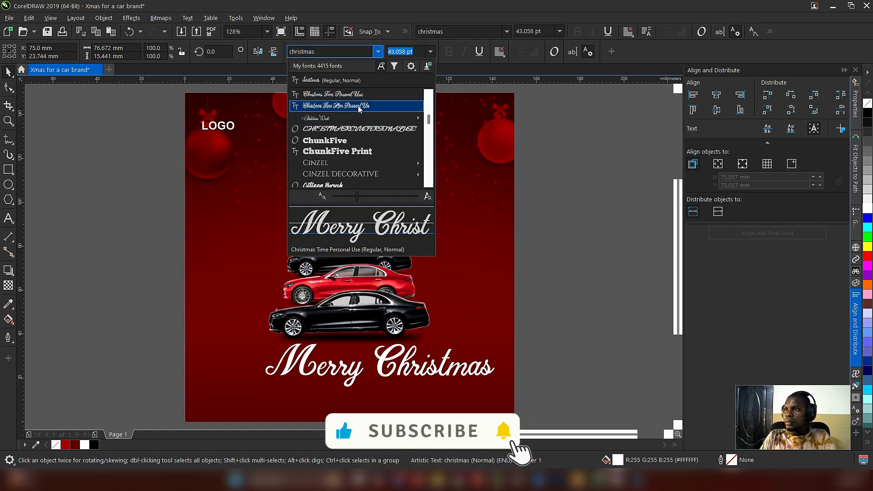
click(358, 105)
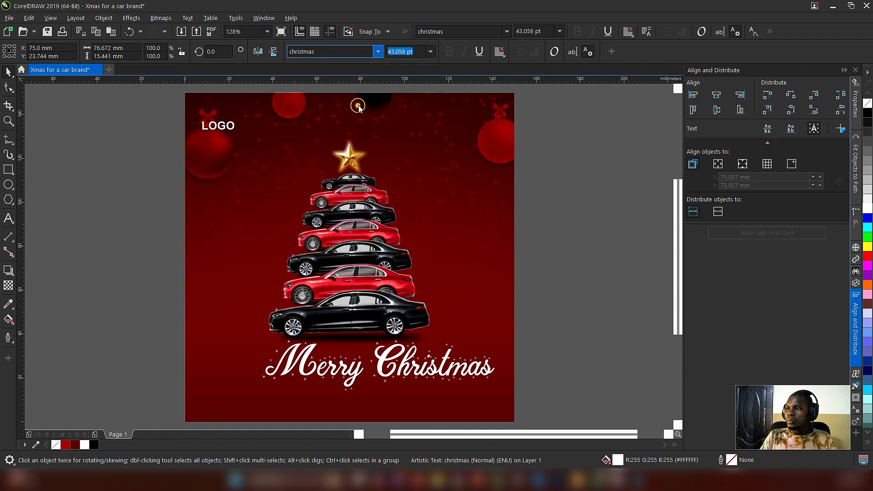
drag(502, 321, 450, 345)
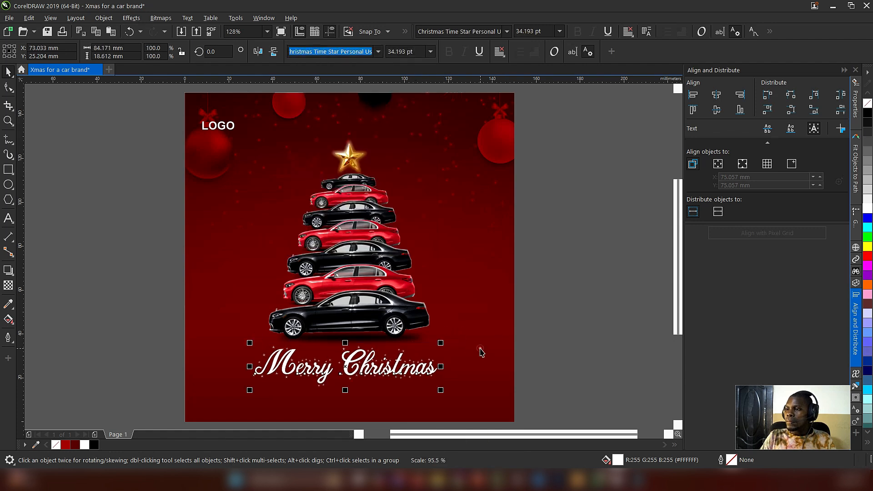
click(553, 332)
click(67, 218)
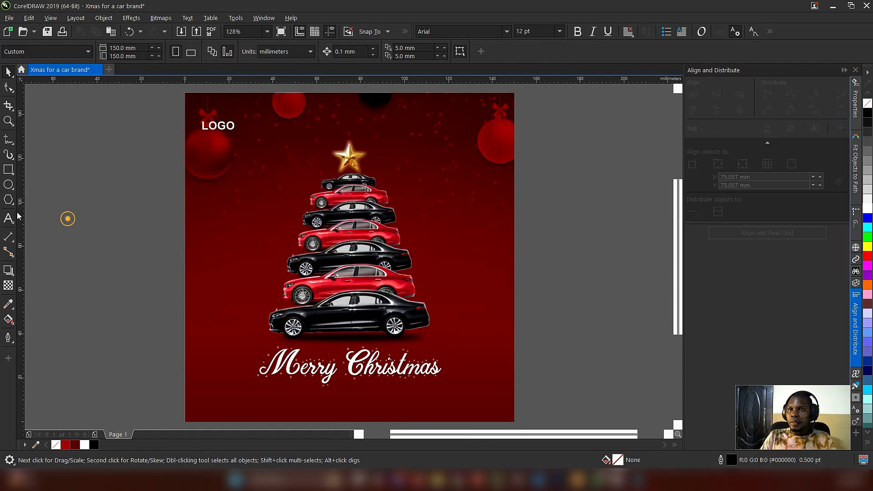
Step: Paste the white greeting "Enjoy this yuletide season of sharing with a good ride. Have a blessed celebration!" below the heading and set it to 8 pt
click(8, 219)
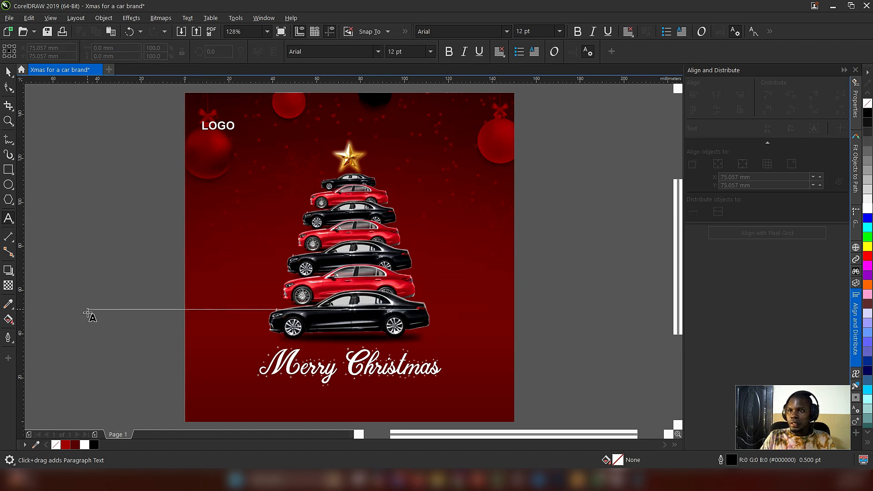
key(ctrl+v)
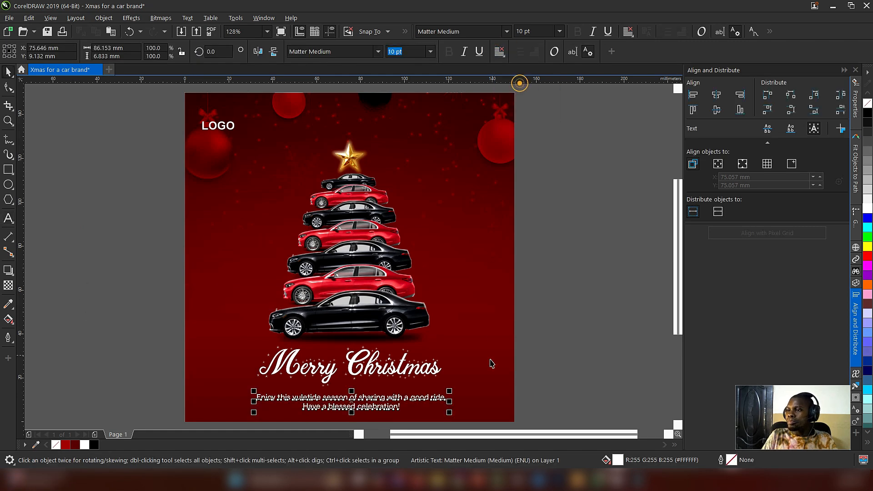
click(430, 51)
click(402, 86)
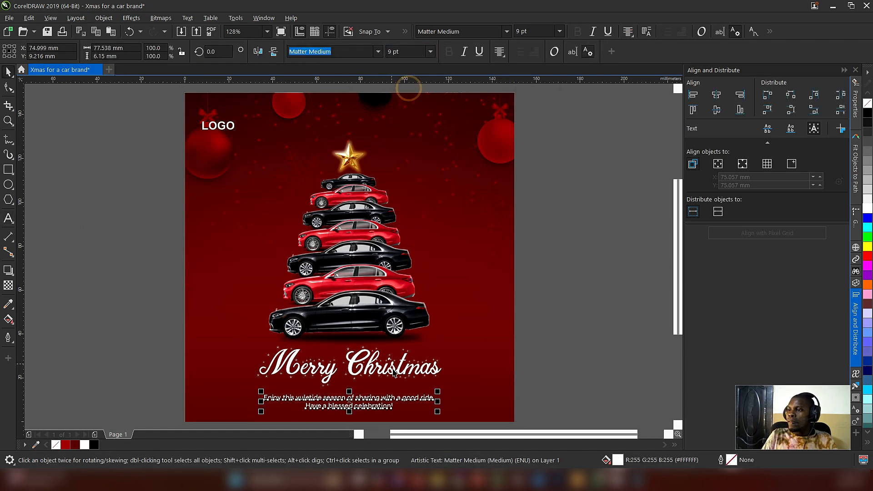
drag(350, 396, 350, 389)
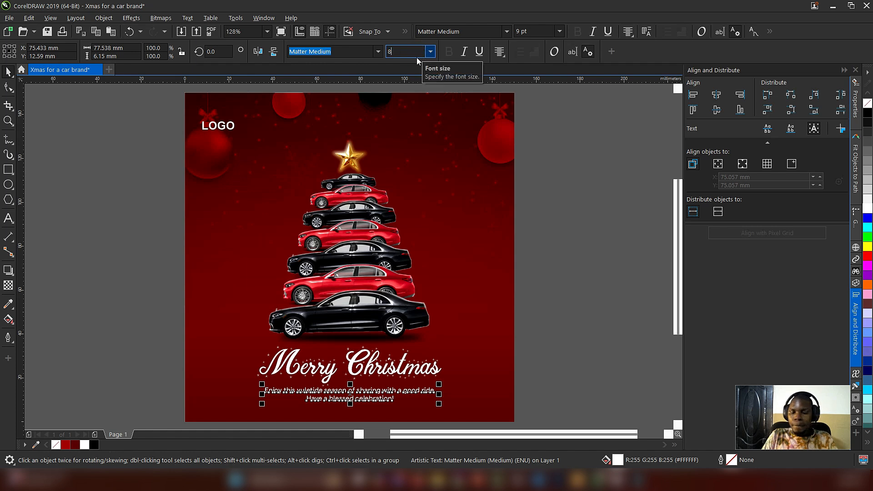
click(577, 354)
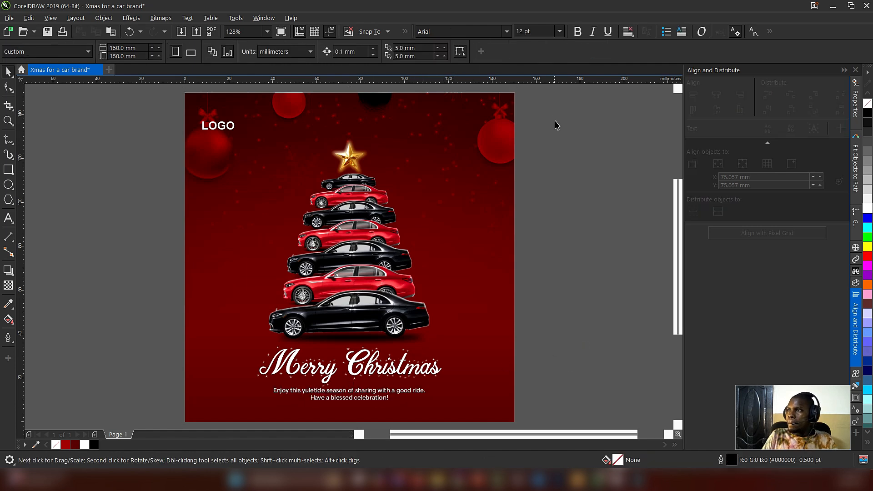
Step: Move the star-topped car tree up about 6 mm and shift the heading and greeting down a little
drag(557, 118, 223, 414)
drag(354, 271, 355, 257)
drag(590, 318, 192, 404)
drag(369, 359, 369, 372)
click(600, 329)
Step: Try placing the greeting text between the bottom car and the Merry Christmas heading
drag(366, 402, 369, 340)
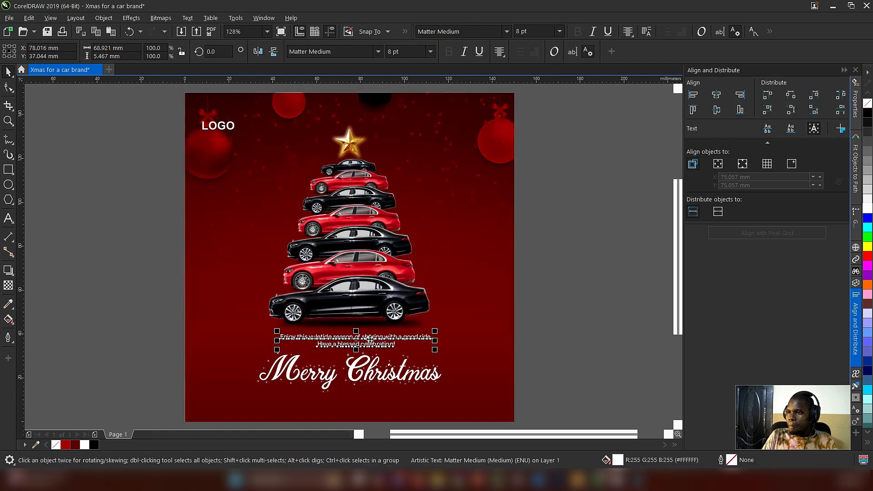
key(ctrl+z)
Step: Move the Merry Christmas heading slightly up and centre it horizontally on the background
drag(370, 369, 369, 359)
shift+click(471, 369)
key(c)
click(559, 356)
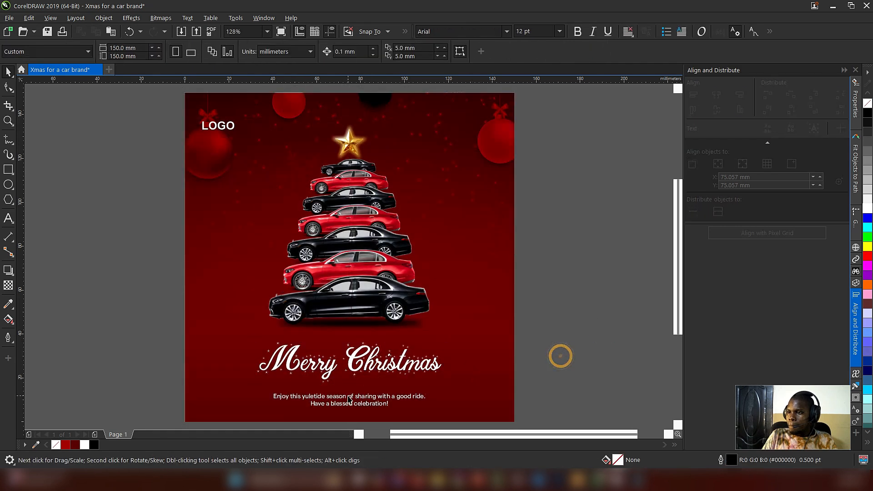
Step: Nudge the two-line greeting text slightly up towards the heading
click(350, 397)
key(Up)
key(Up)
key(Up)
key(Up)
key(Up)
key(Up)
key(Up)
key(Up)
key(Up)
key(Up)
key(Up)
key(Up)
key(Up)
key(Up)
key(Up)
Step: Enlarge the Merry Christmas heading slightly around its centre
click(361, 367)
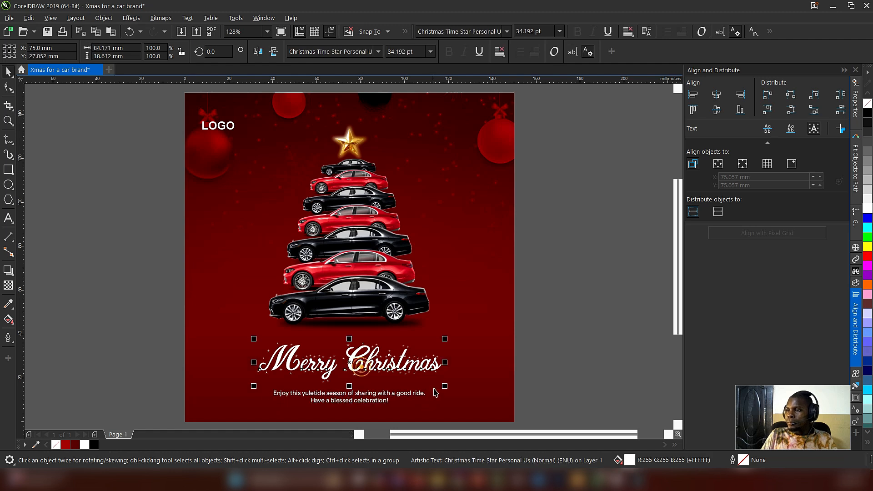
drag(445, 385, 462, 391)
click(568, 354)
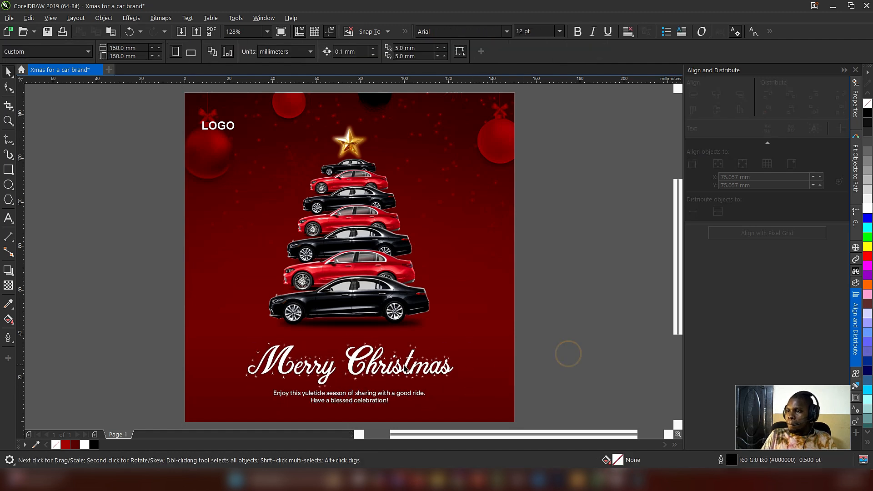
Step: Fine-tune the position of the two-line greeting, moving it marginally up beneath the Merry Christmas heading
click(405, 368)
click(379, 394)
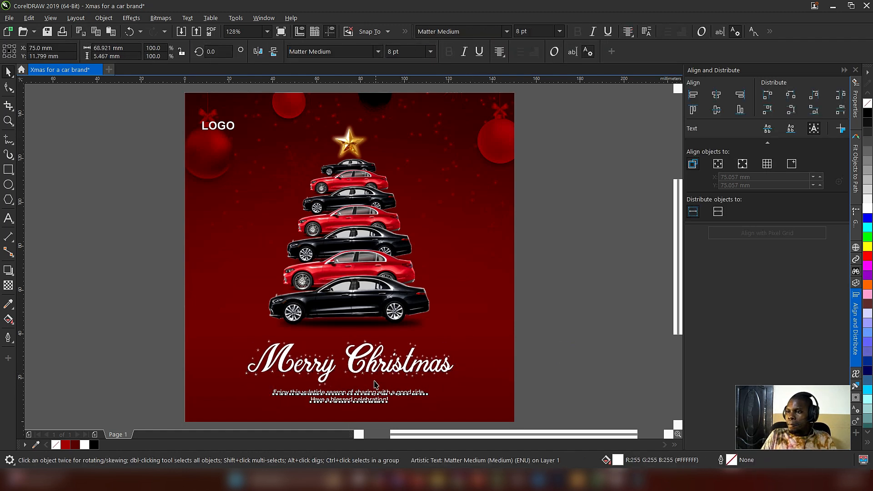
click(371, 364)
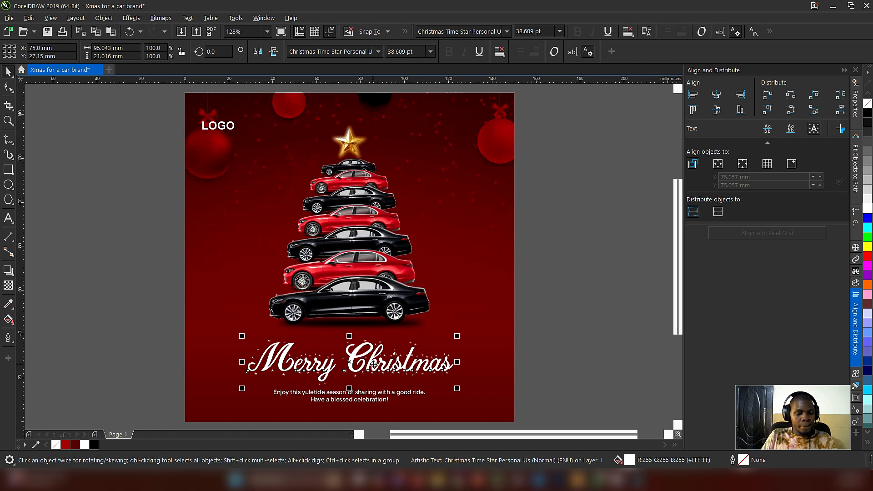
click(619, 326)
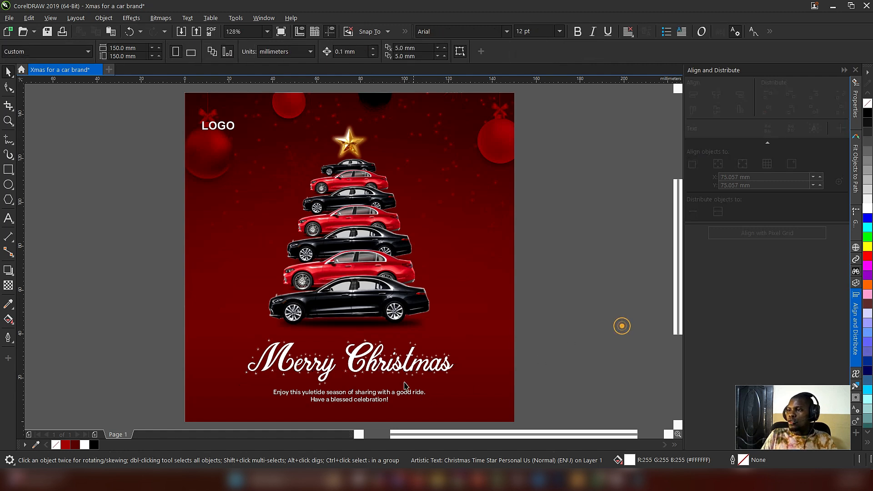
Step: Add a soft white glow behind the Merry Christmas heading using a duplicate with a Gaussian Blur radius of 10.4 pixels
click(398, 368)
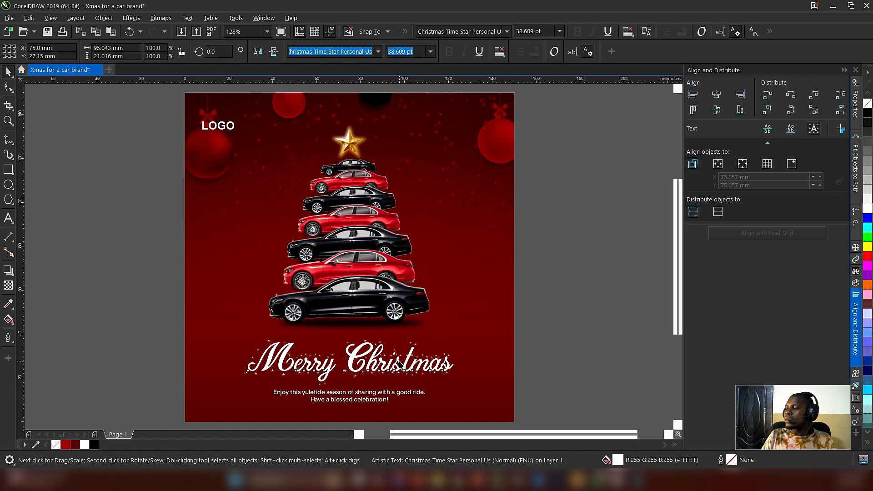
right_click(398, 368)
click(568, 321)
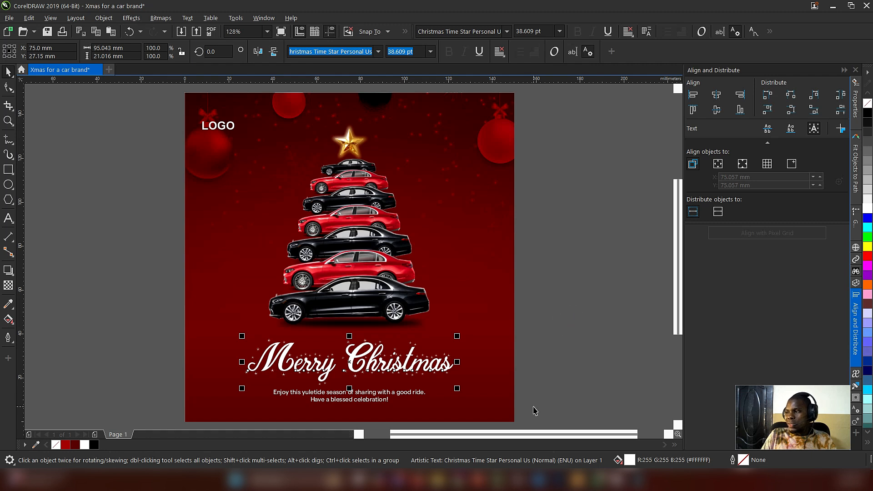
click(128, 20)
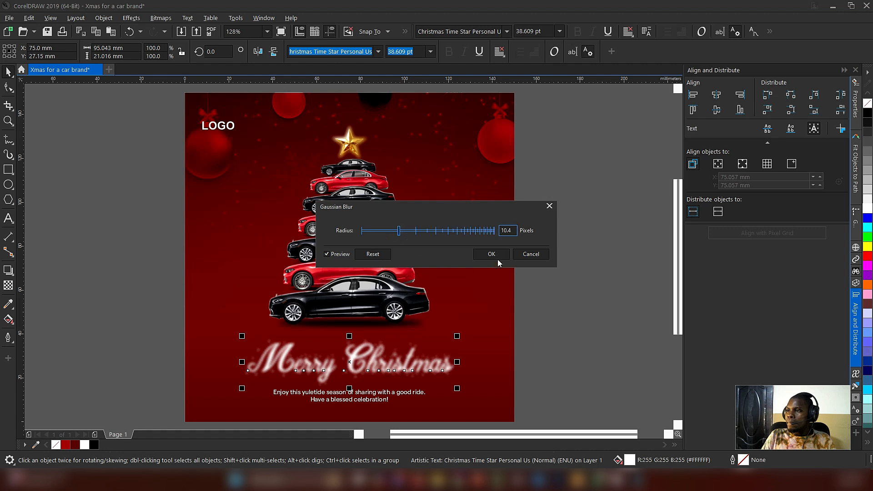
click(491, 254)
key(ctrl+z)
click(607, 321)
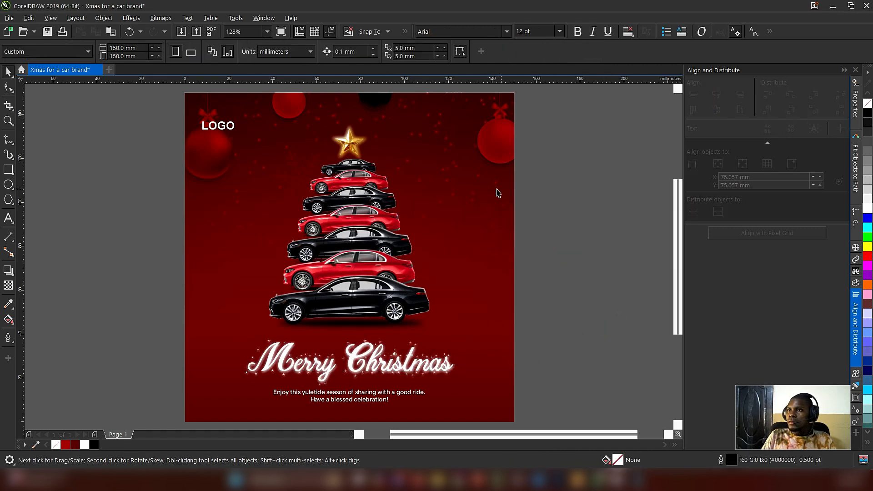
Step: Scale the LOGO text down slightly in the upper-left corner of the flyer
click(234, 132)
mouse_move(237, 134)
mouse_down()
mouse_move(224, 131)
mouse_move(234, 133)
mouse_up()
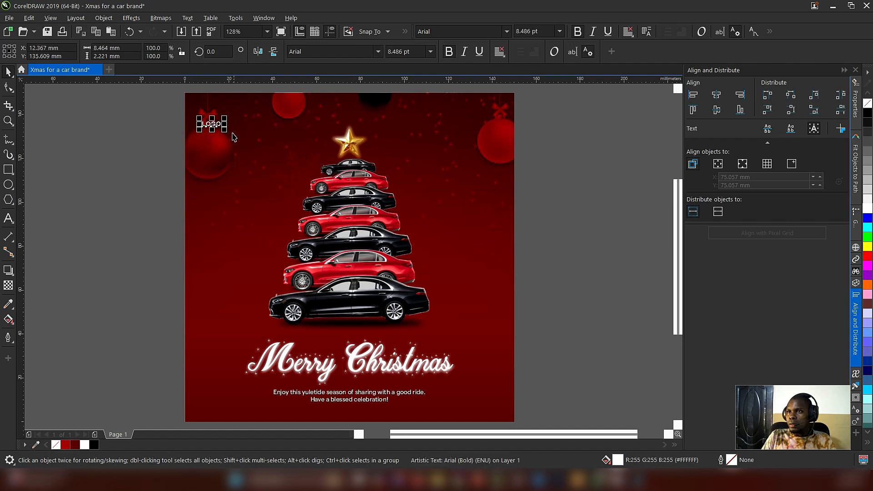
click(597, 267)
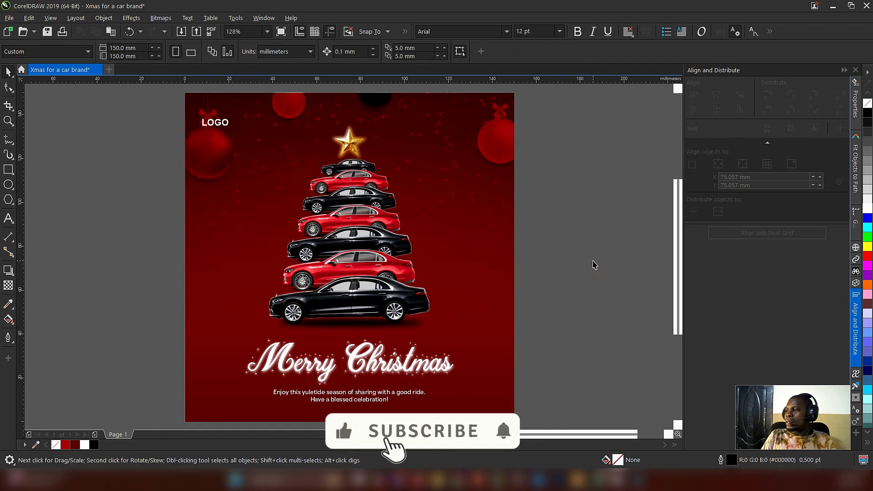